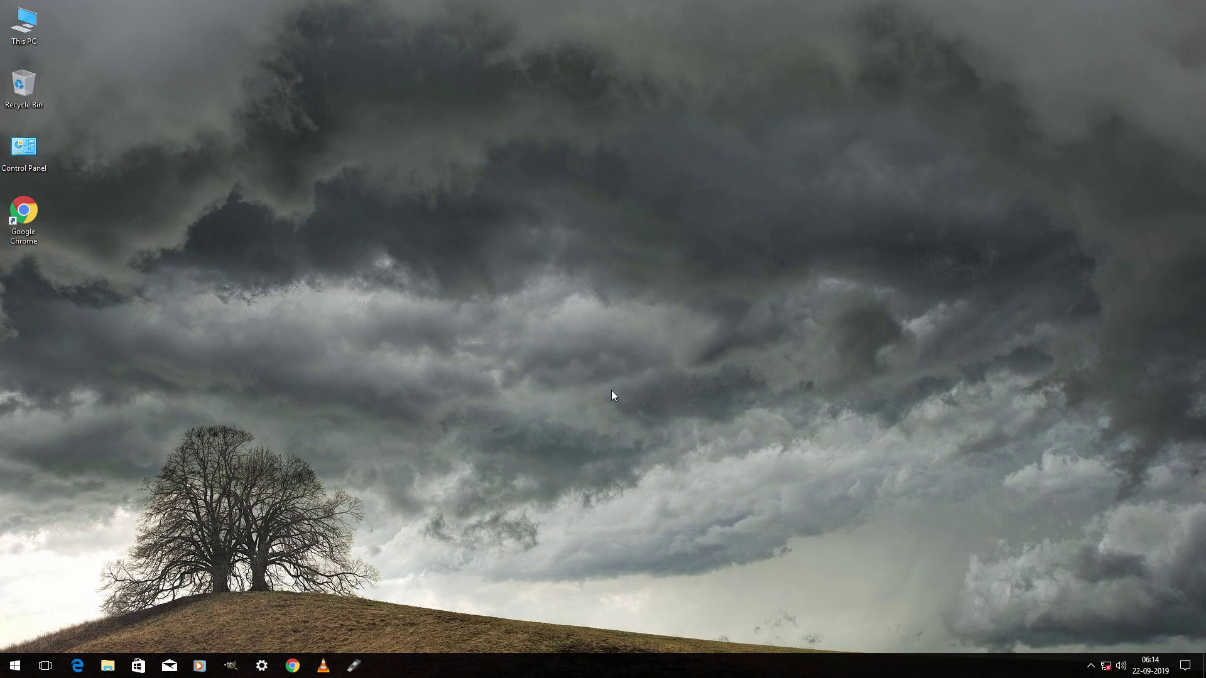
Step: Launch Chrome and search Google for 'gdisk' to find the GPT fdisk SourceForge page
double_click(34, 217)
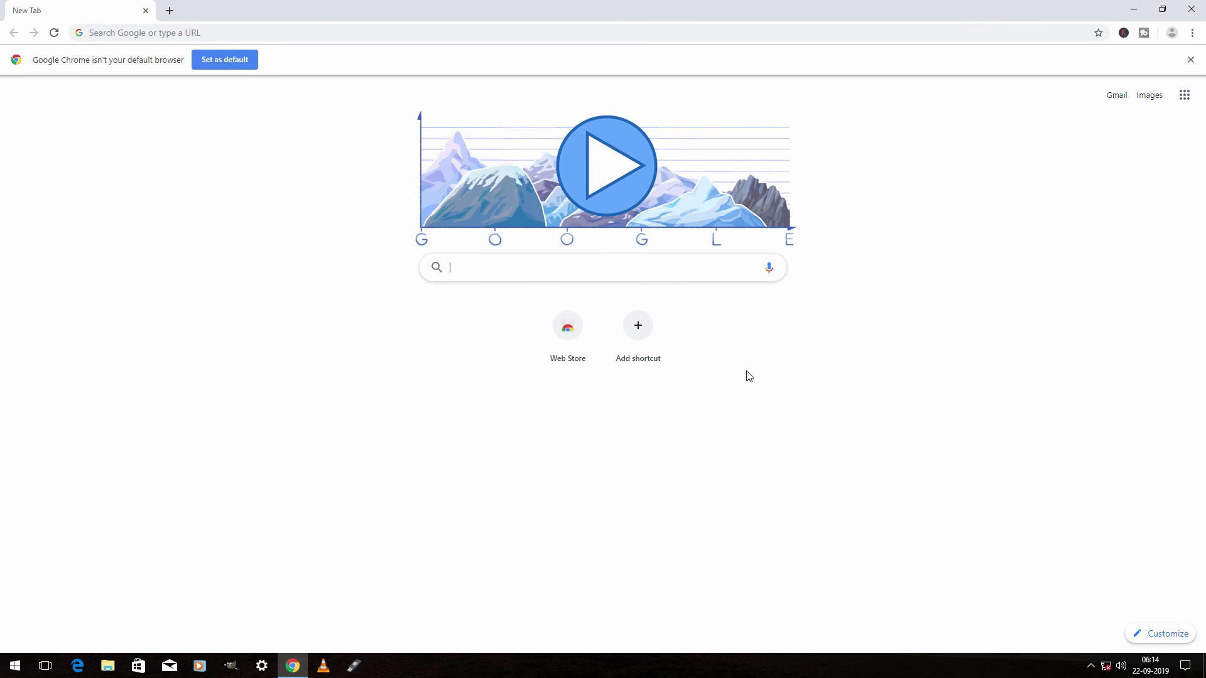
text(gdisk)
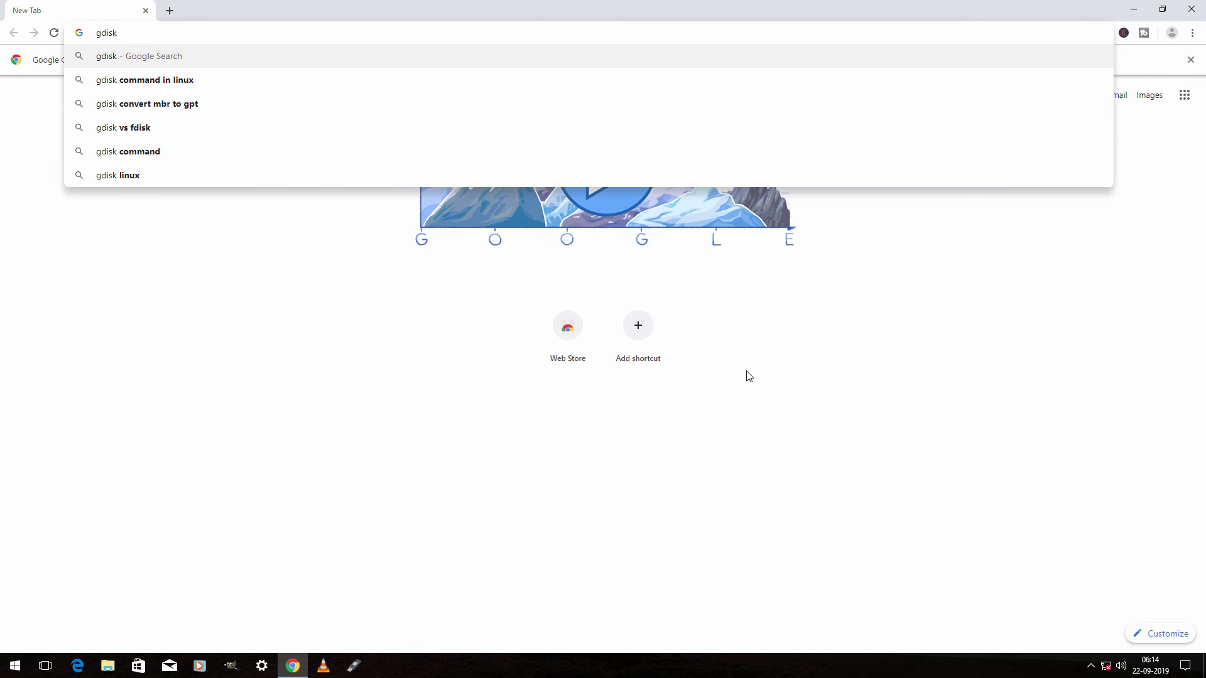
key(Return)
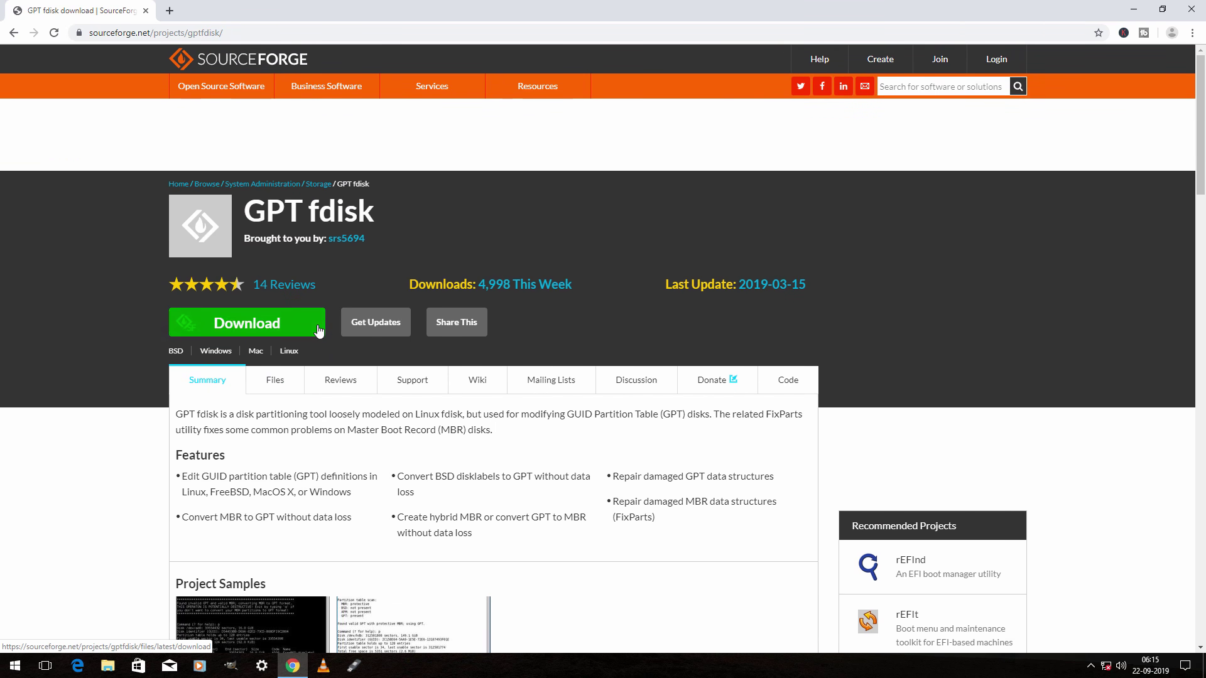
Step: Download gdisk-windows-1.0.4.zip from SourceForge and bring up its download-bar options
click(291, 325)
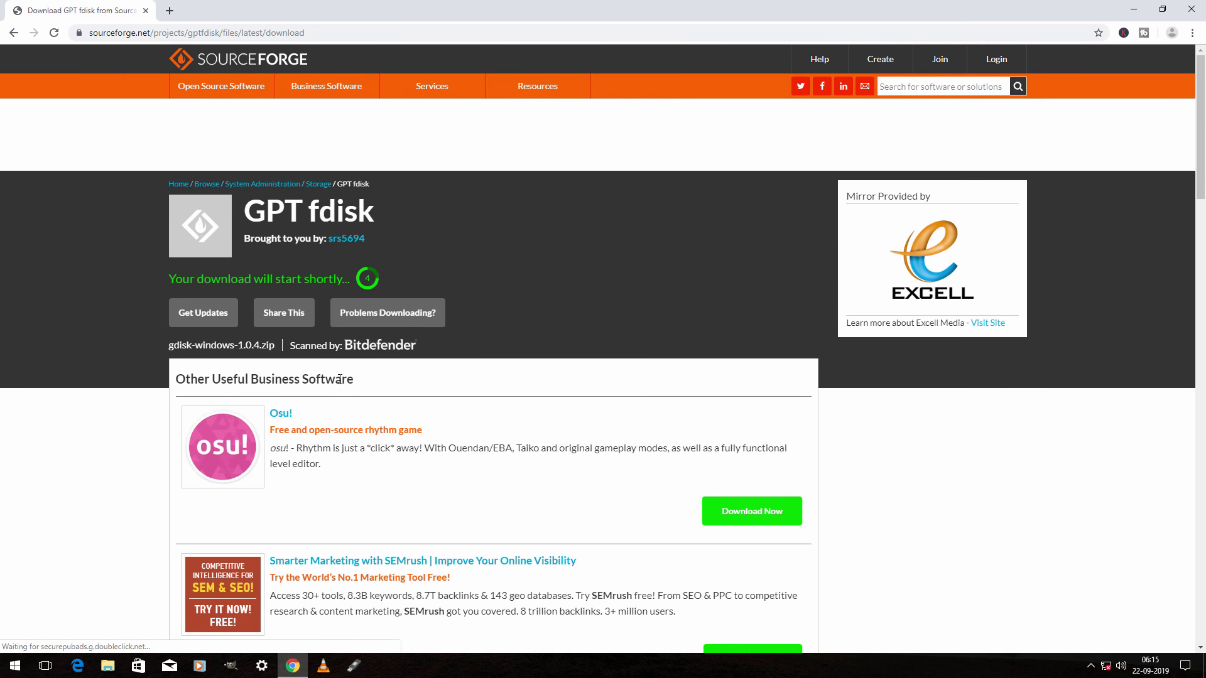
scroll(451, 435, down, 1)
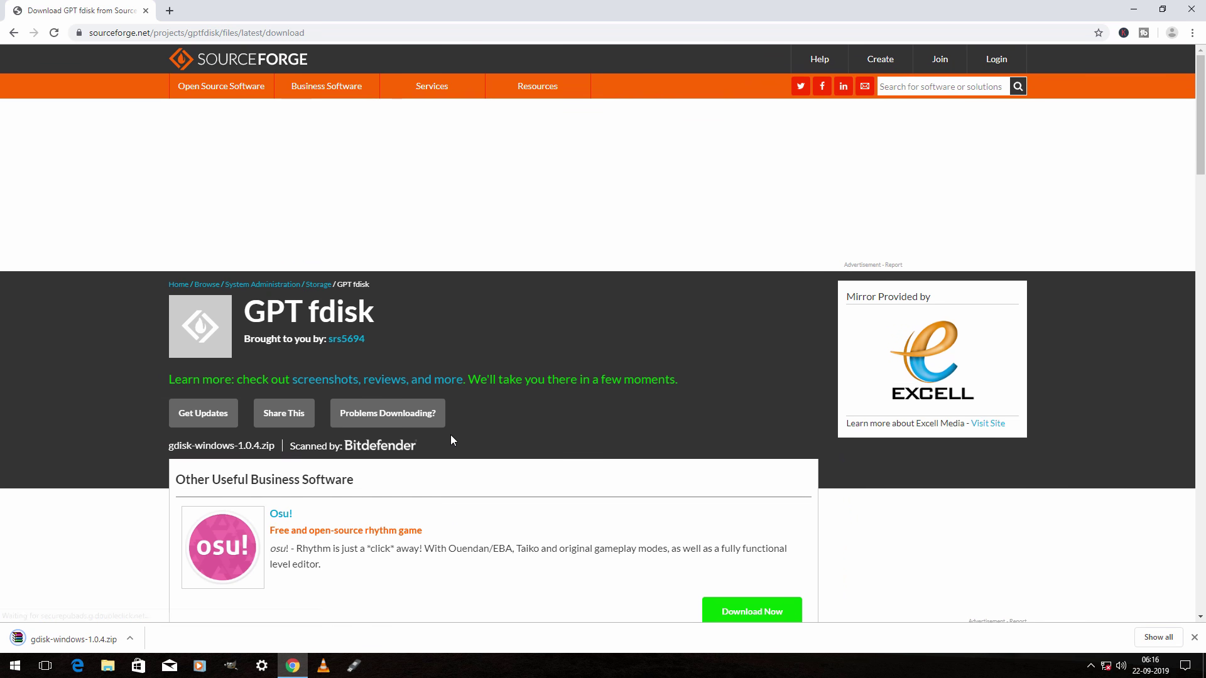
right_click(82, 639)
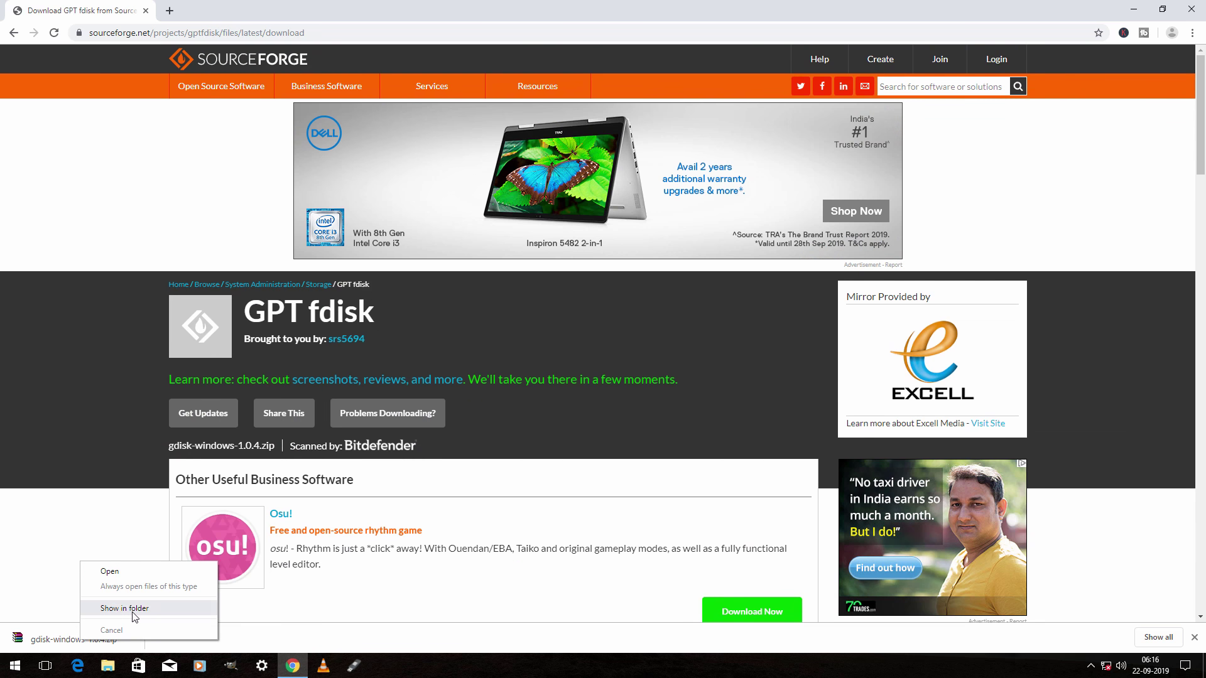
Step: Show the gdisk zip in Downloads and extract it to gdisk-windows-1.0.4\
click(133, 610)
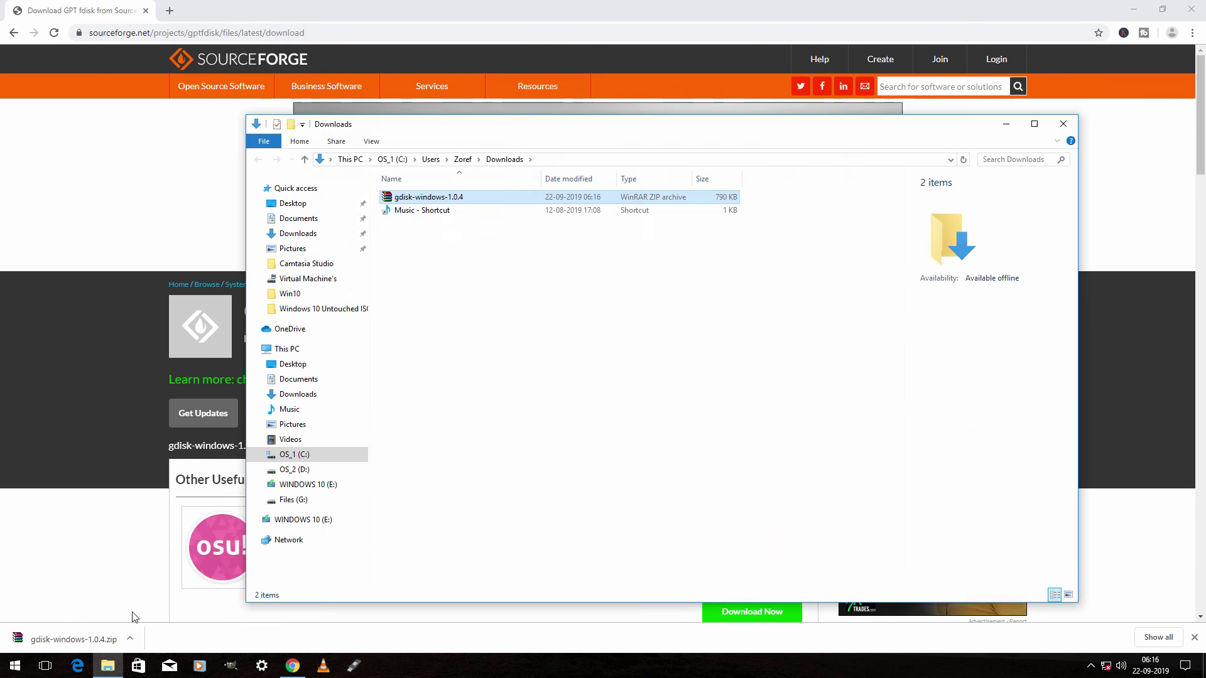
right_click(406, 199)
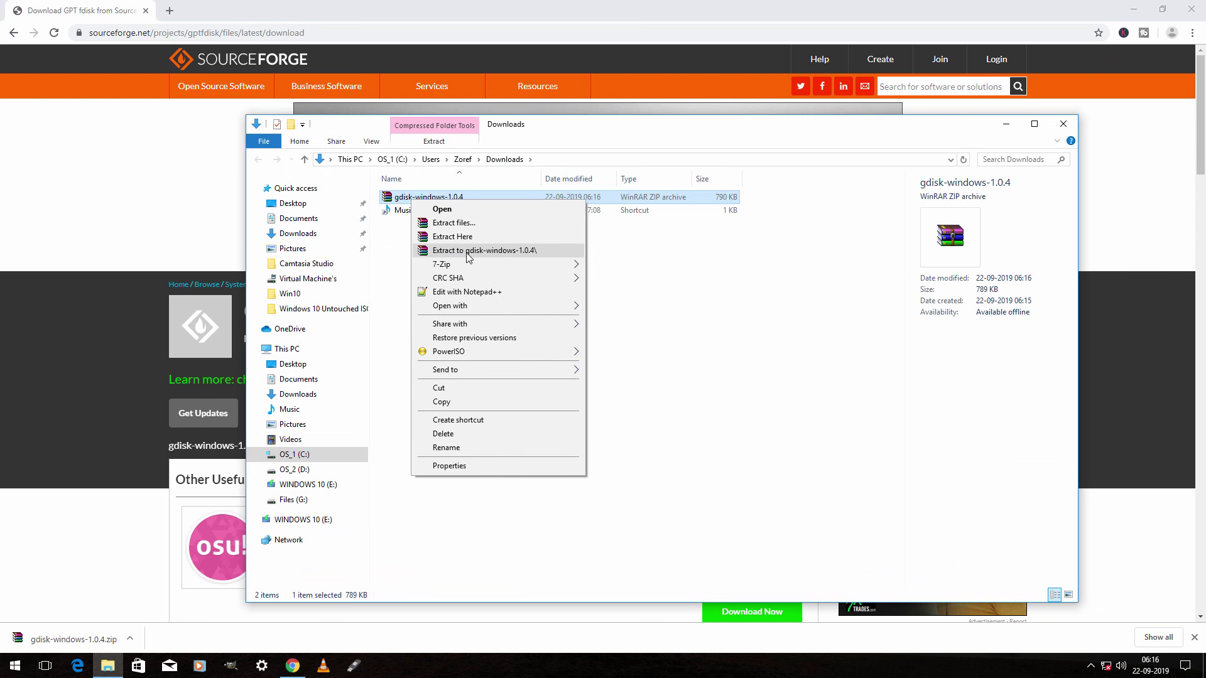
click(467, 252)
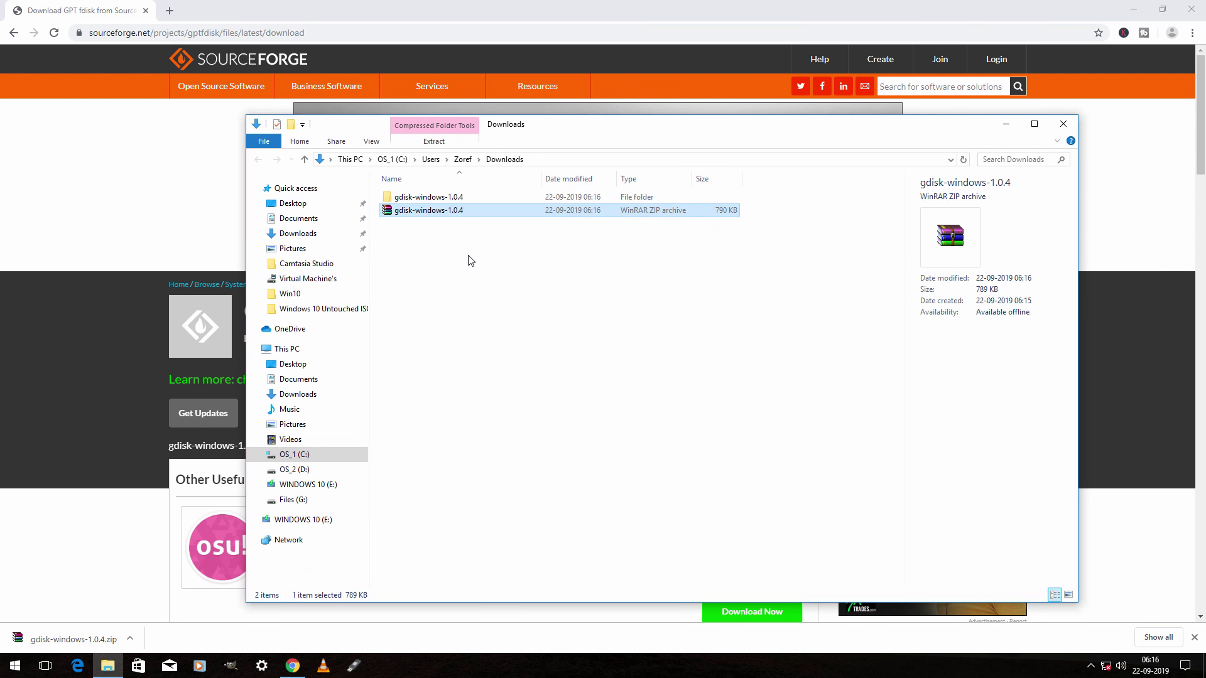
Step: Open the extracted gdisk-windows-1.0.4 folder and copy all seven gdisk files
double_click(435, 199)
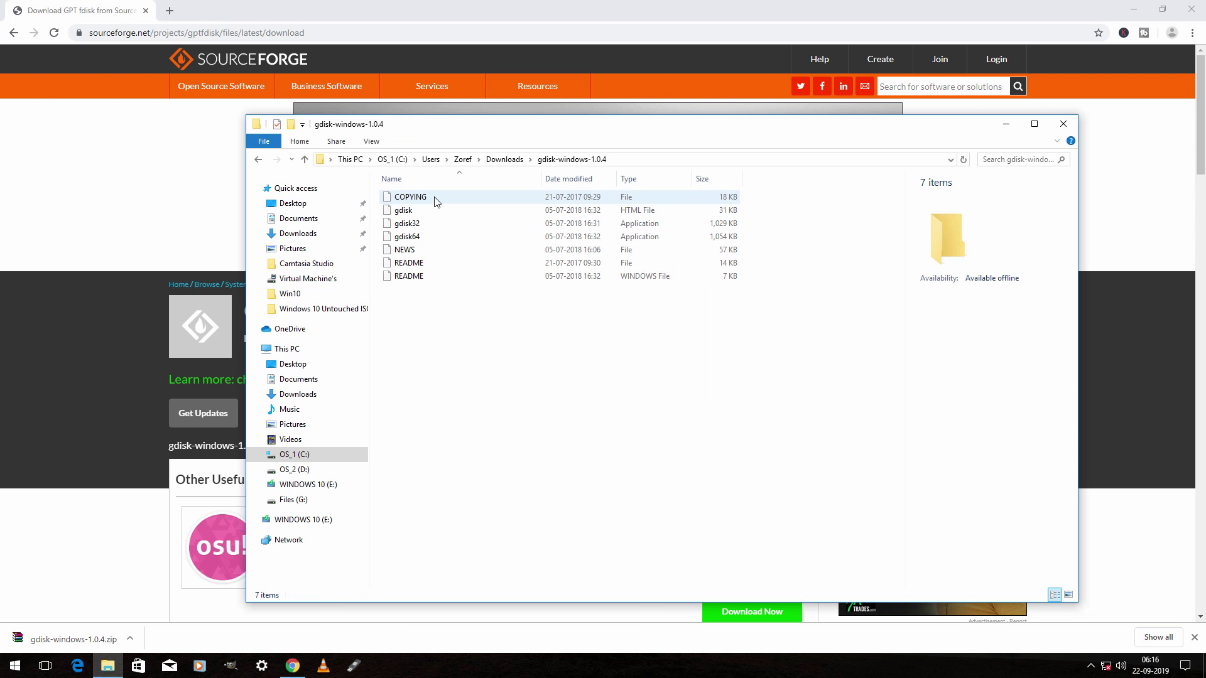
drag(412, 303, 415, 194)
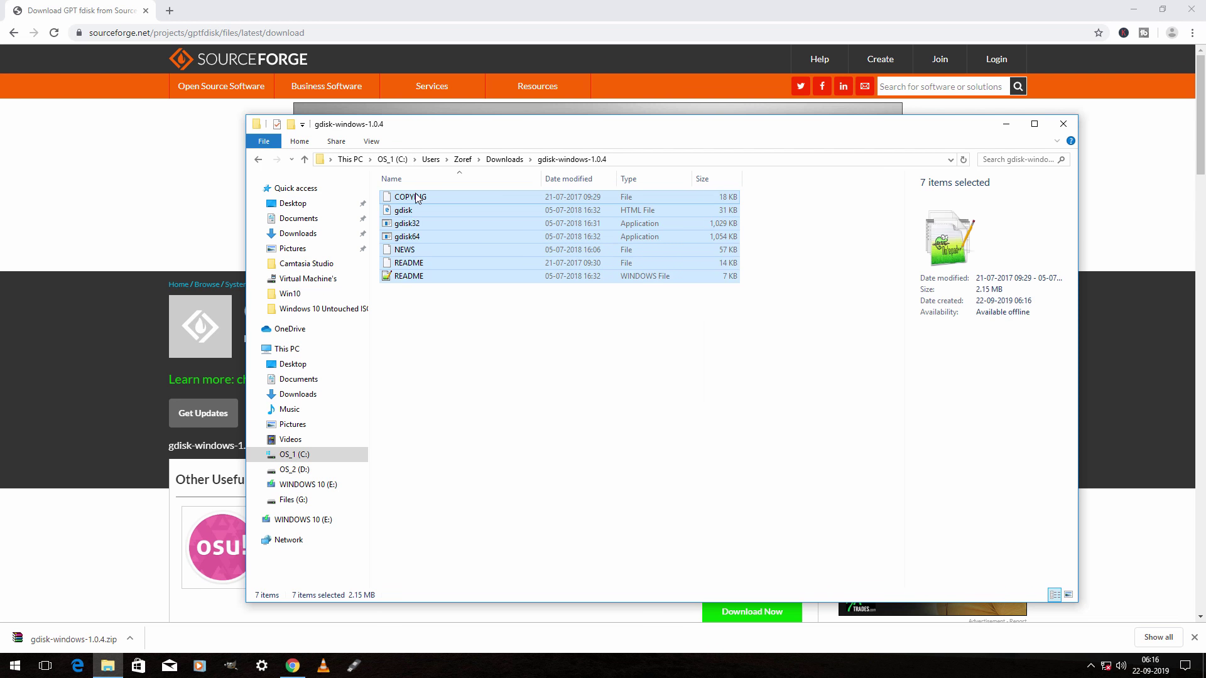
right_click(414, 214)
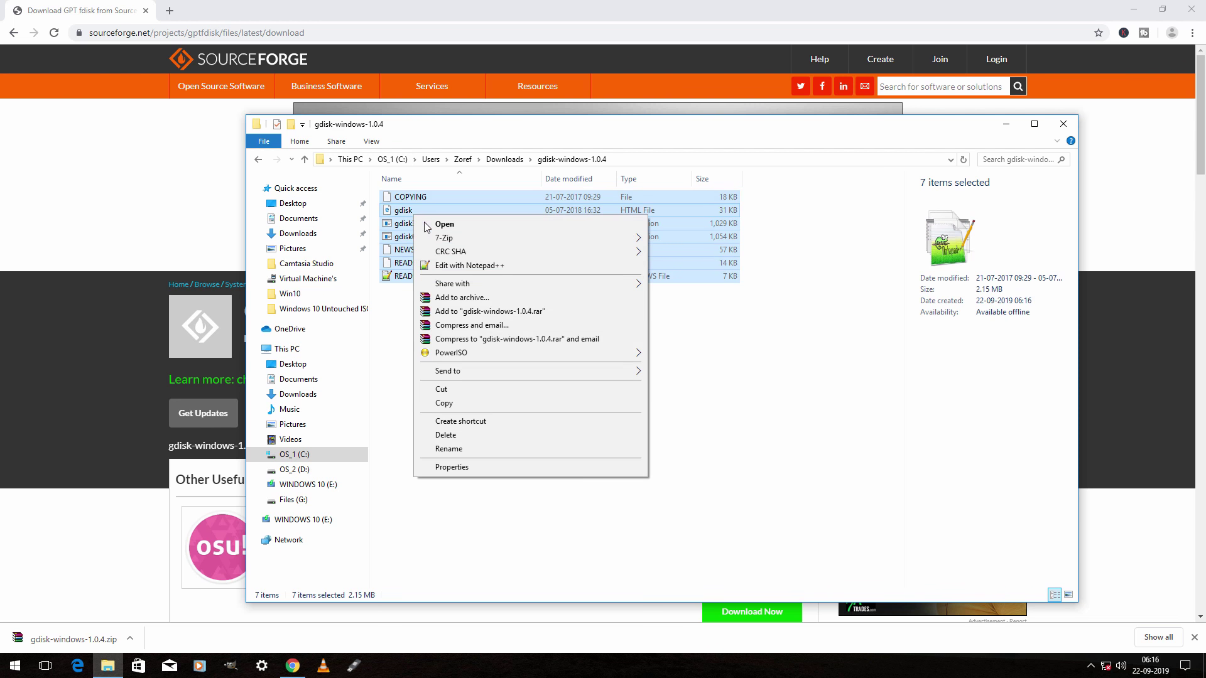
click(457, 405)
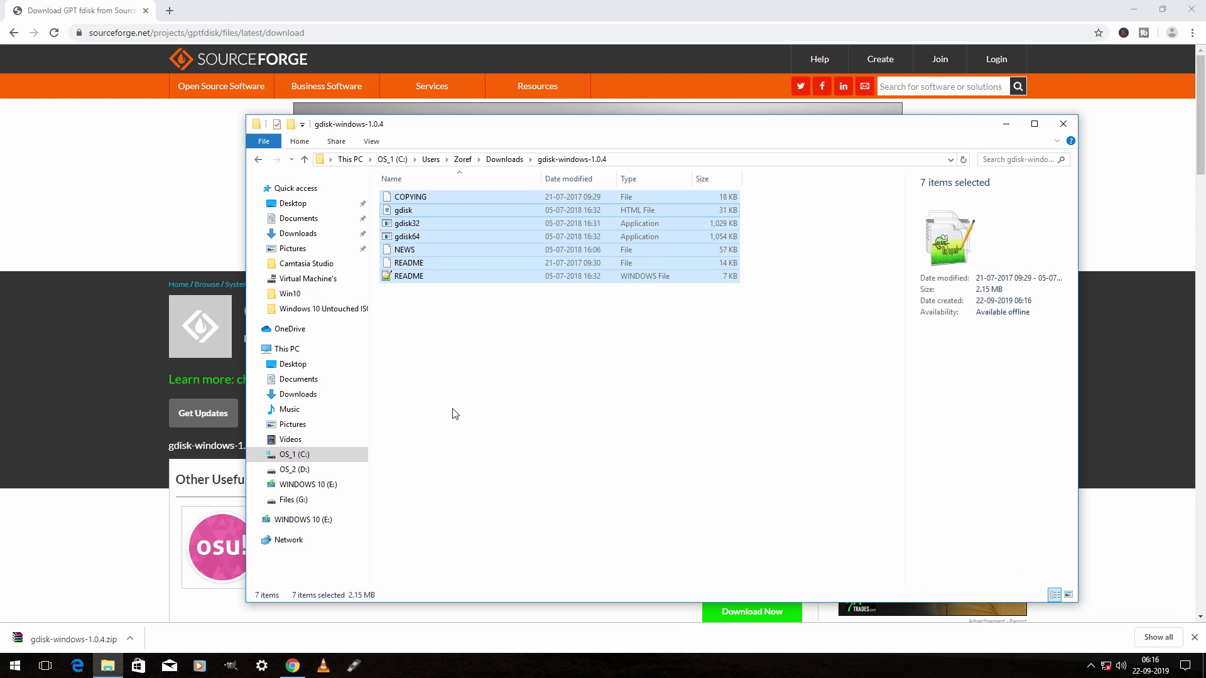
Step: Paste the copied gdisk files into the root of the WINDOWS 10 (E:) USB drive
click(294, 350)
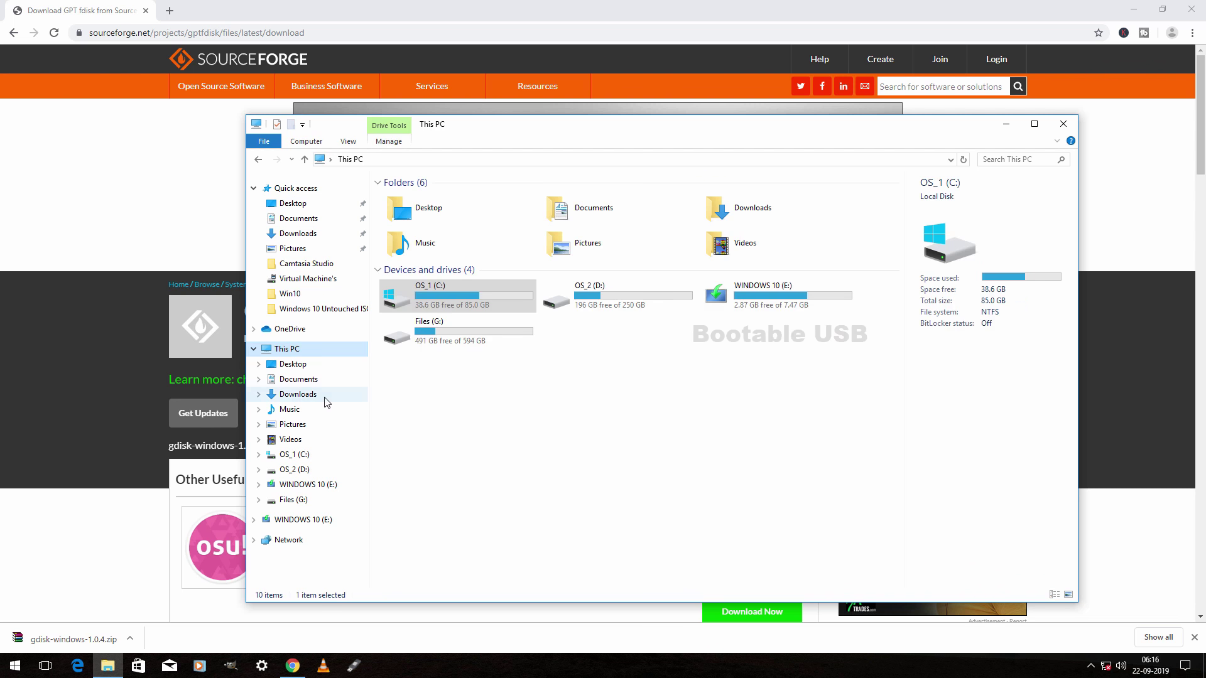
click(754, 308)
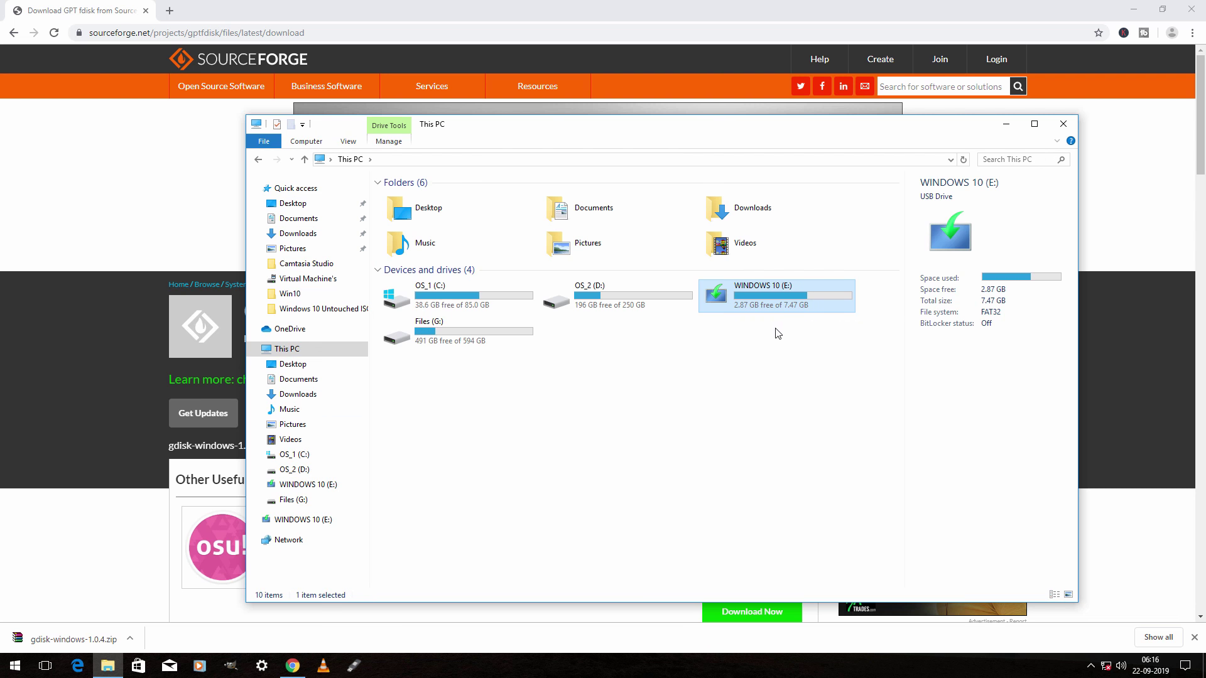
double_click(767, 297)
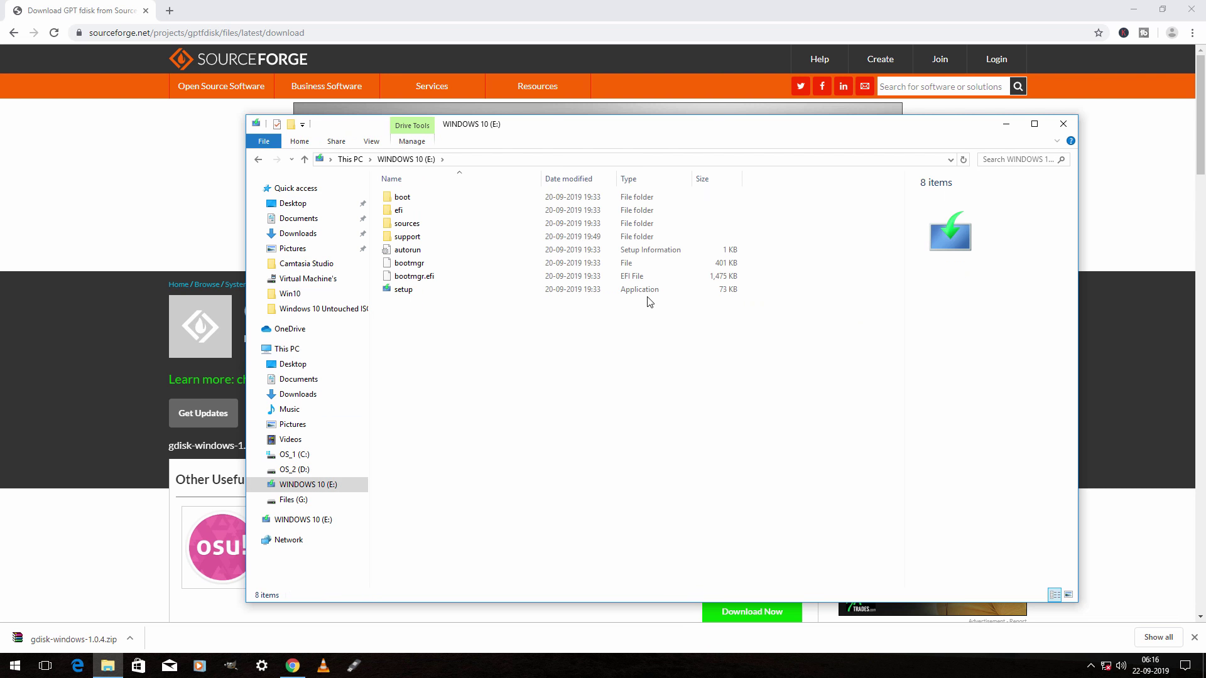
right_click(456, 342)
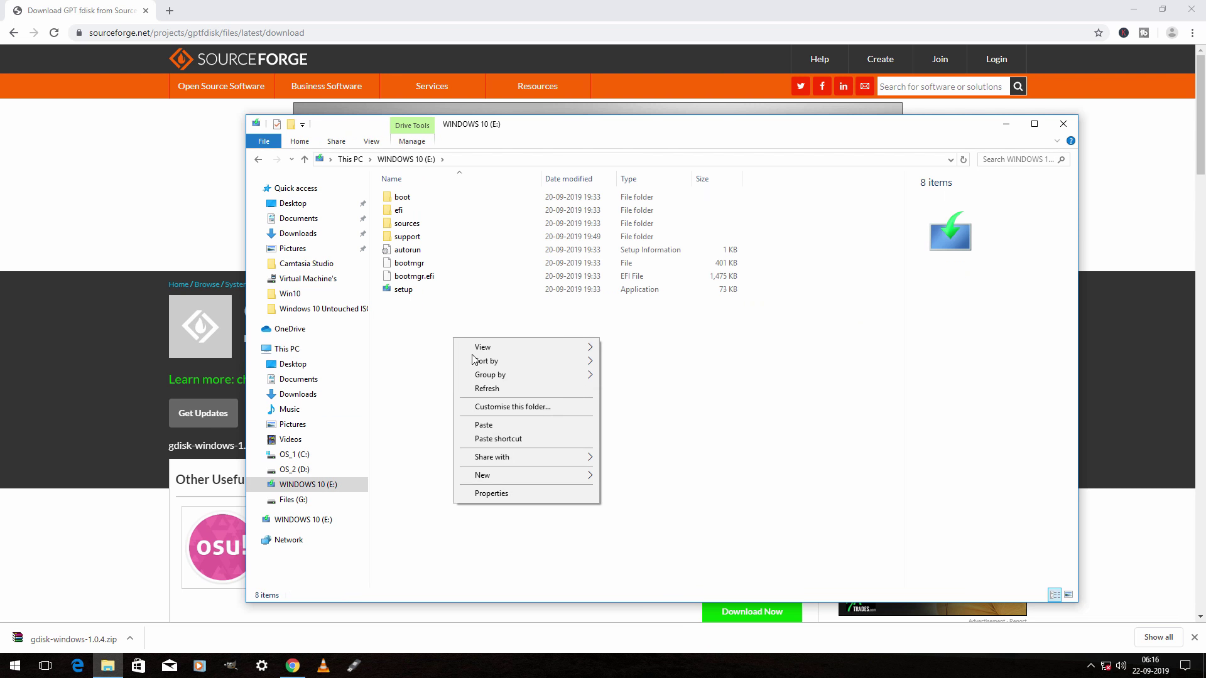
click(496, 425)
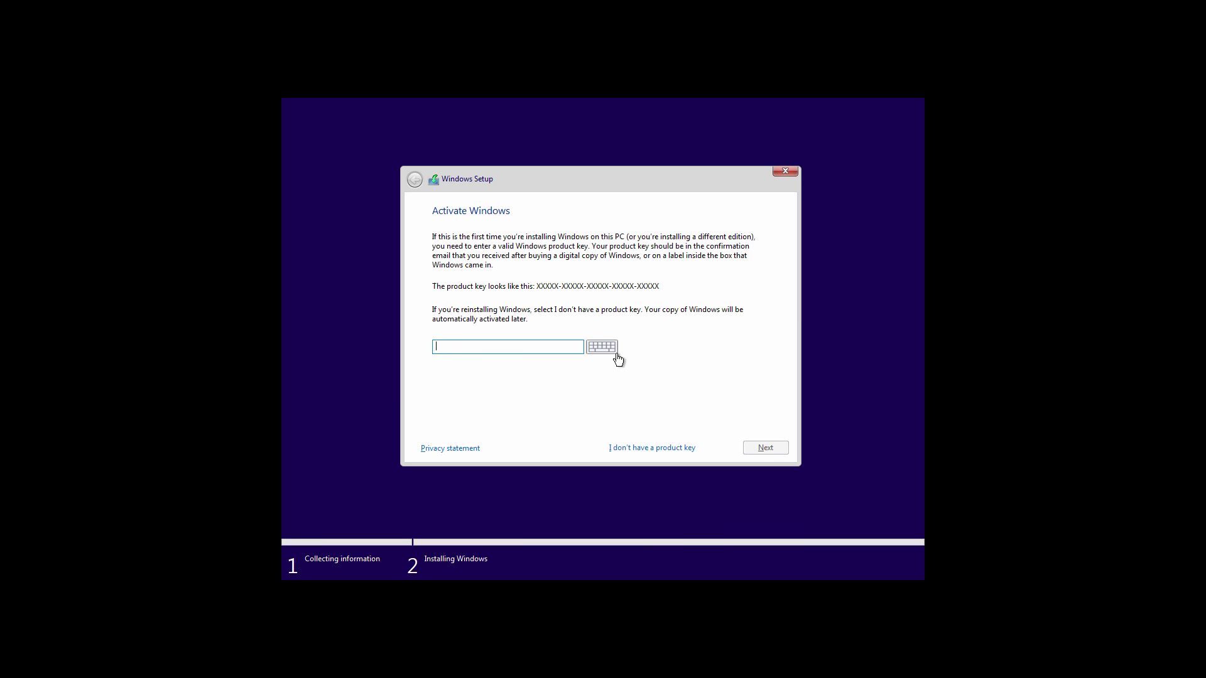
Step: Skip the product key, pick Windows 10 Pro, accept the licence terms and choose Custom installation
click(622, 447)
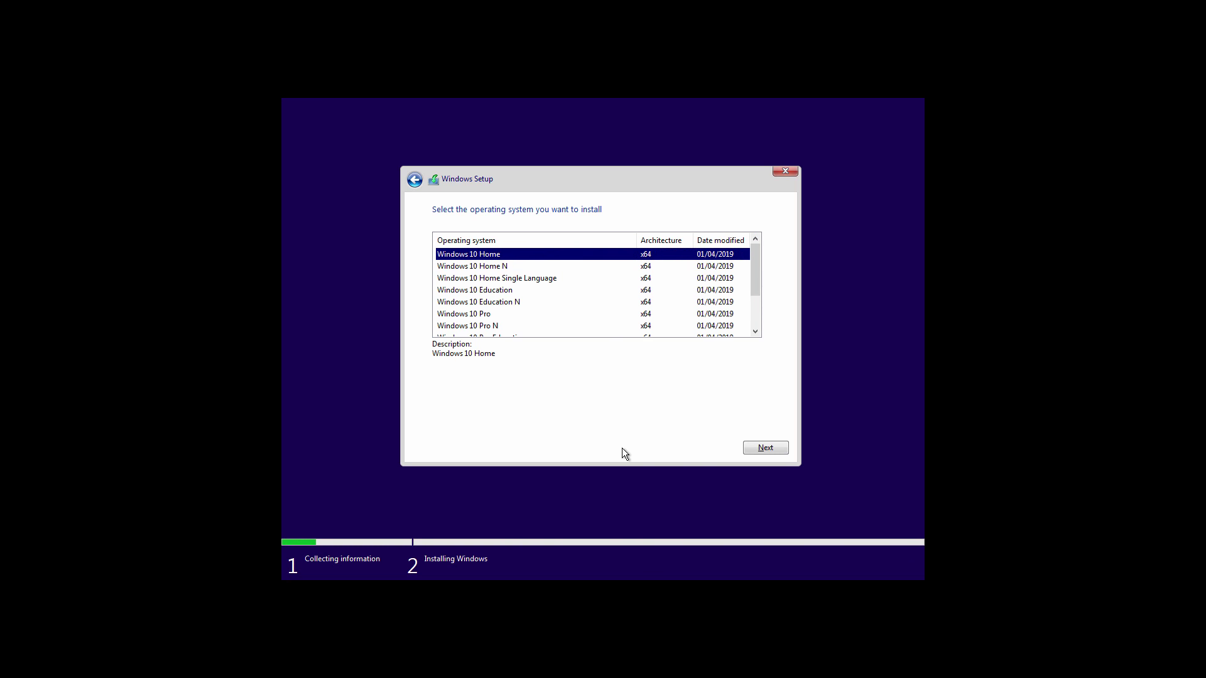
click(485, 315)
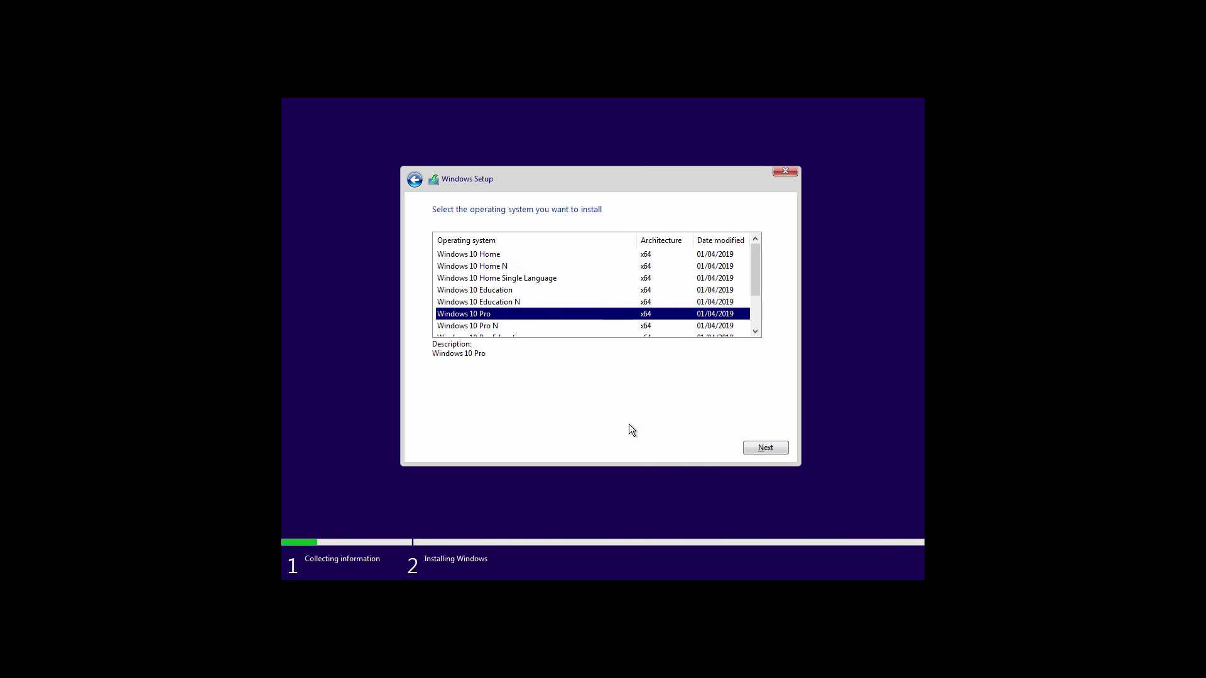
click(756, 450)
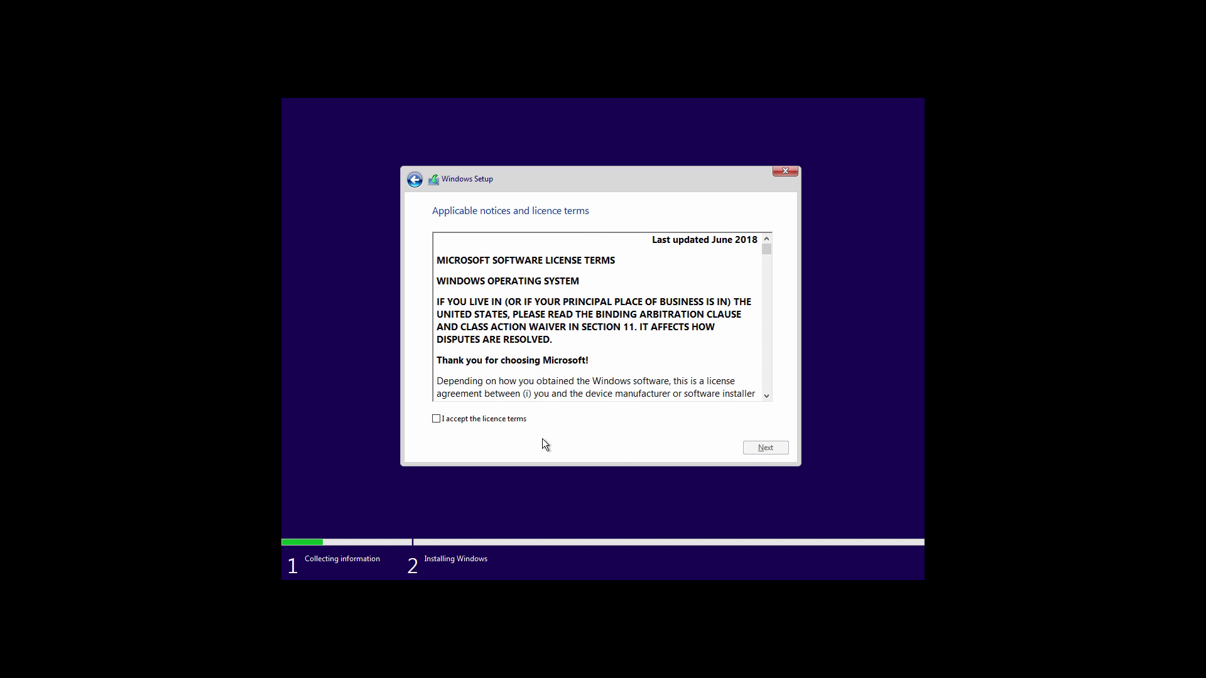
click(491, 419)
click(752, 451)
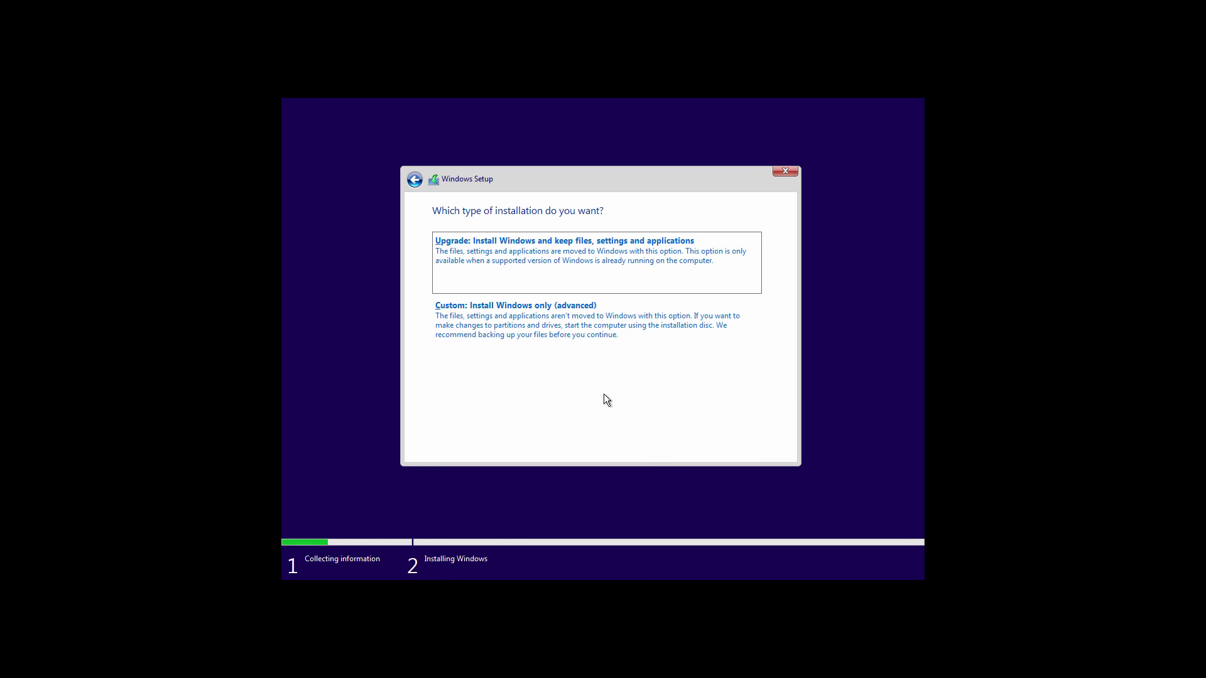
click(546, 326)
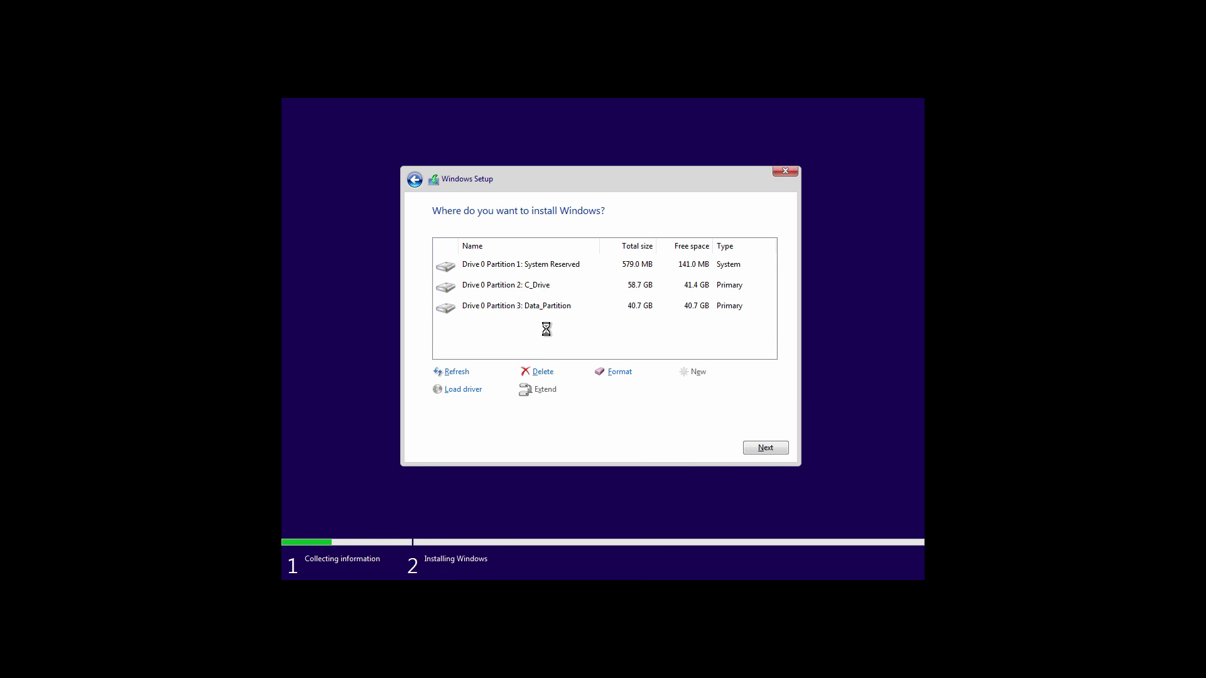
Step: Select Drive 0 Partition 1: System Reserved (579.0 MB) to reveal the can't-install warning
click(544, 268)
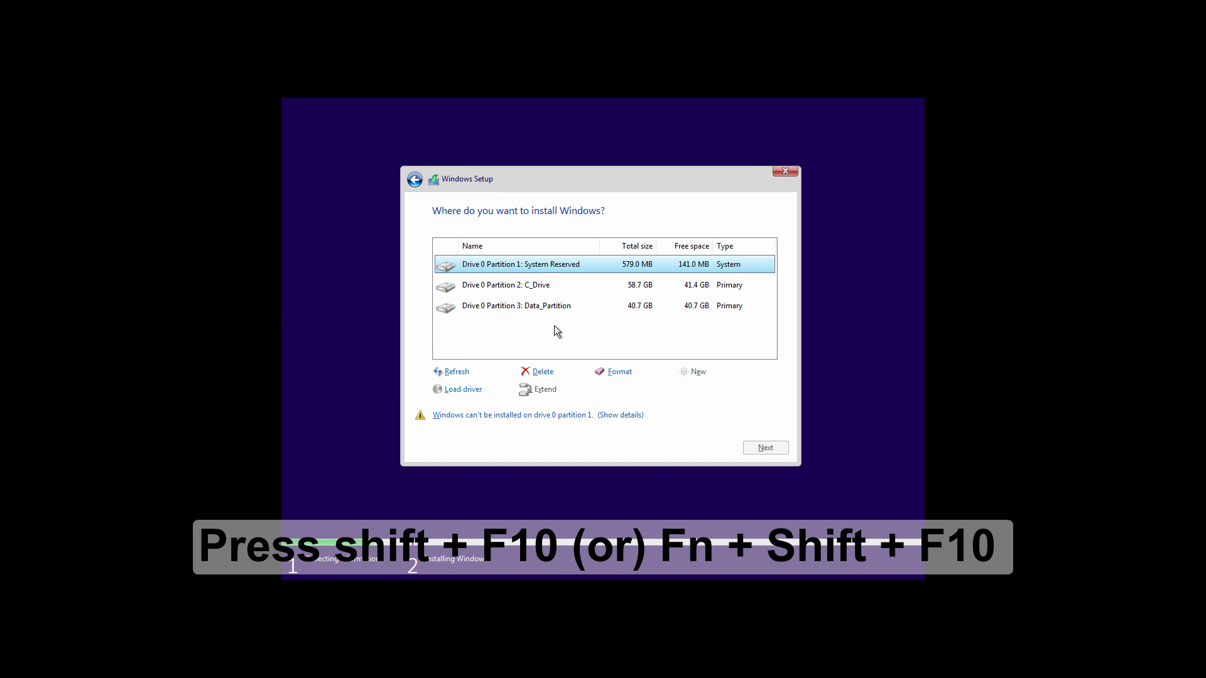
Step: Open a command prompt with Shift+F10, launch Notepad from it, then close the prompt
key(shift+F10)
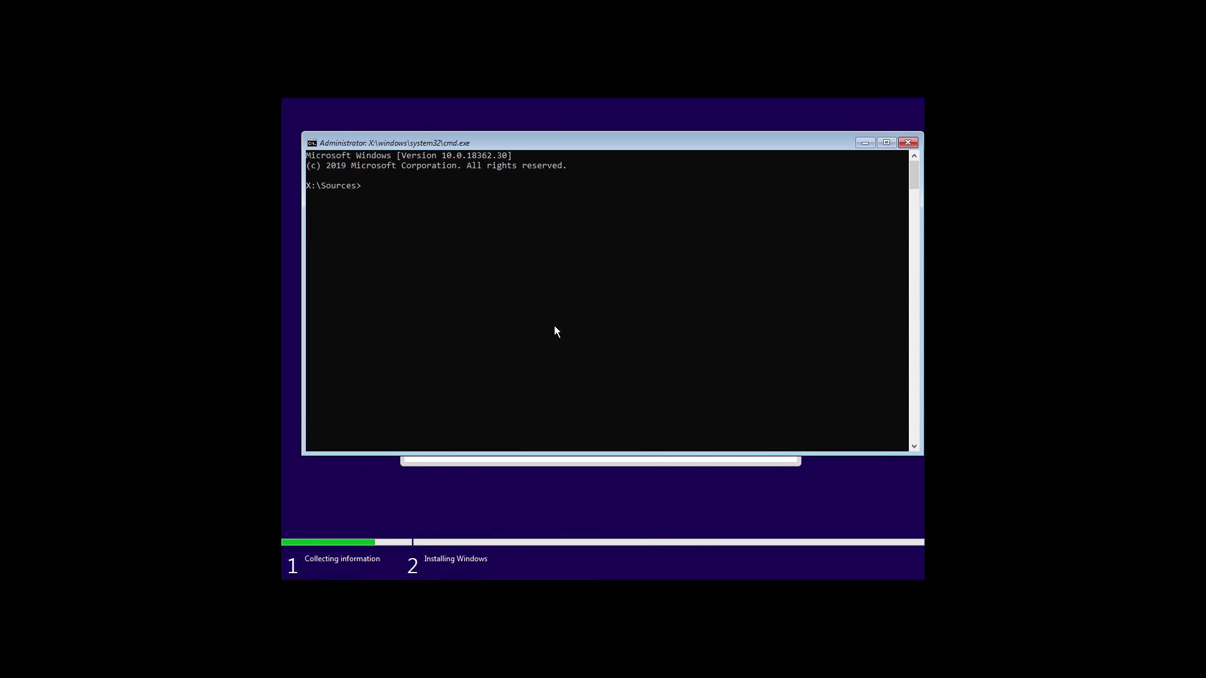
drag(526, 144, 519, 214)
text(n)
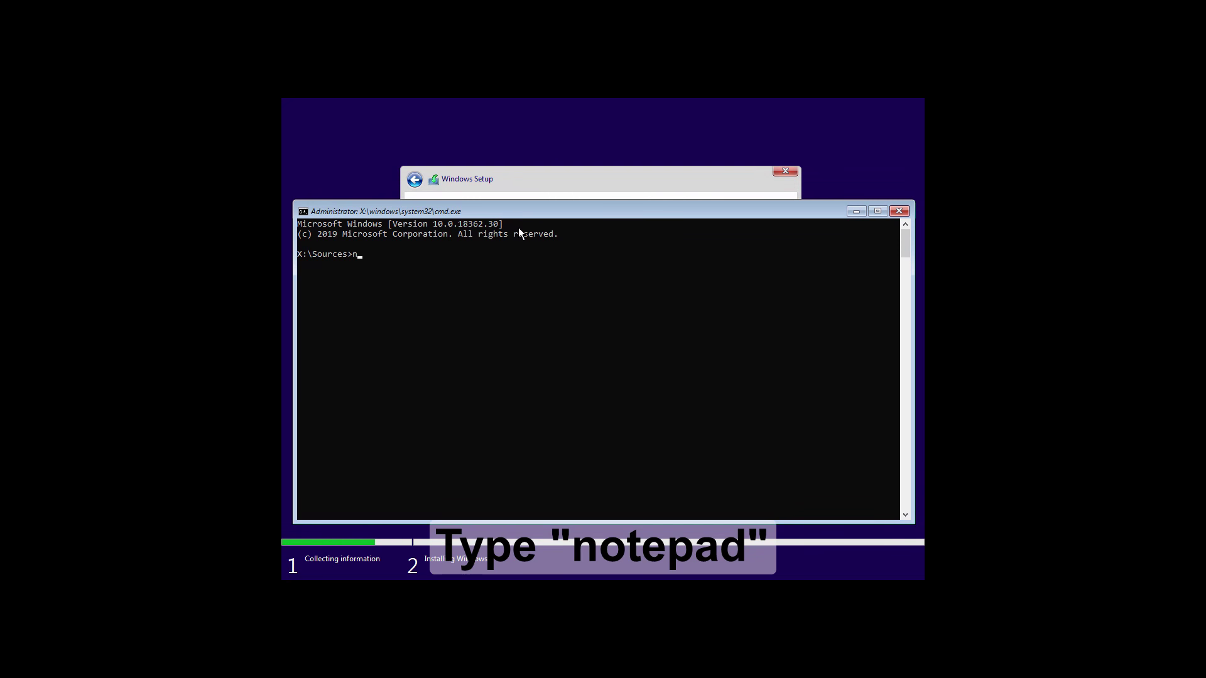
text(otepad)
key(Return)
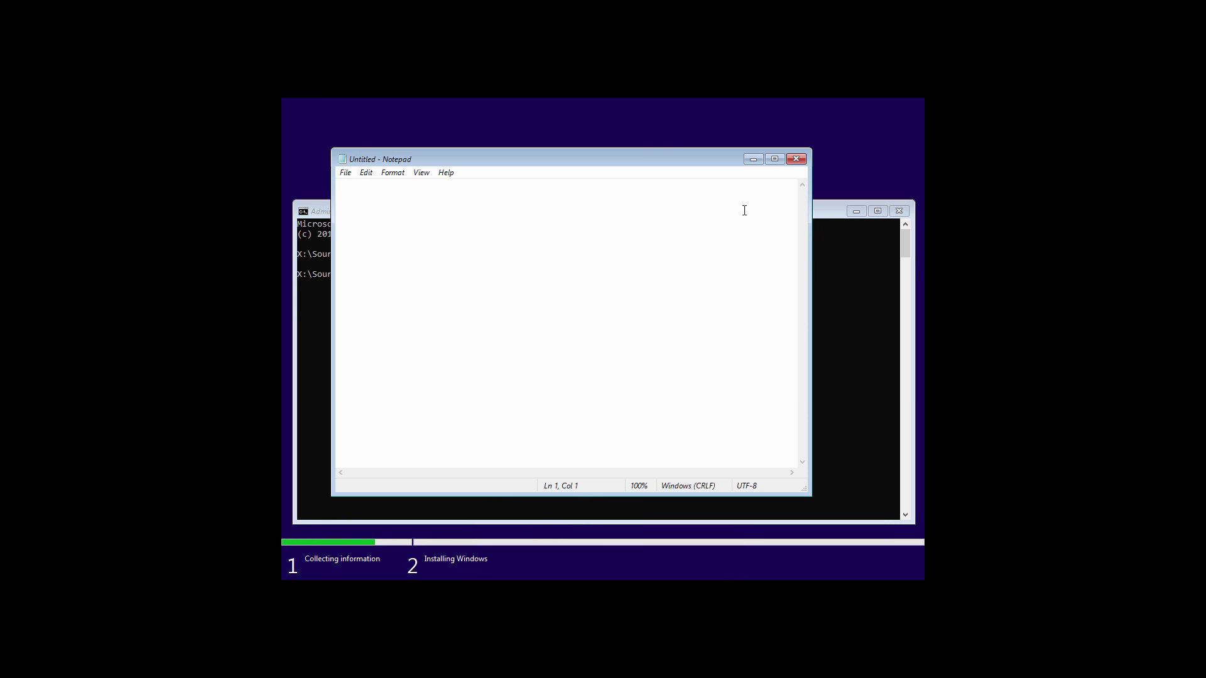
click(899, 211)
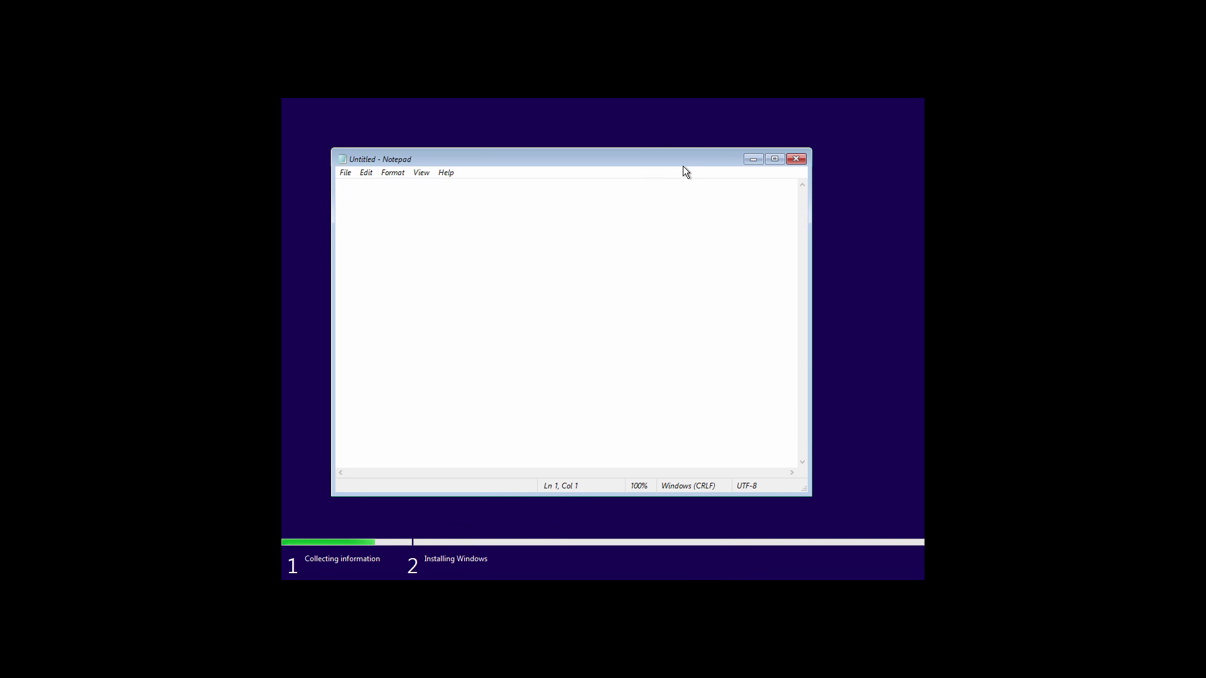
drag(684, 165, 695, 263)
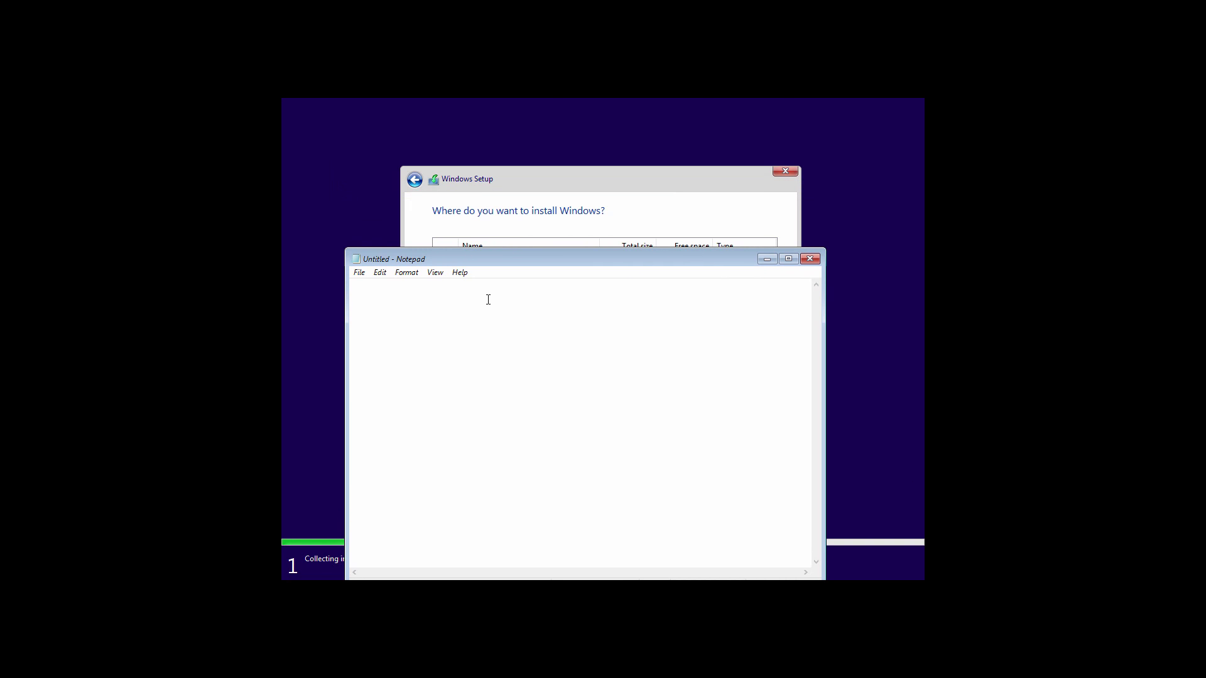
Step: In Notepad's Save As dialog, list All Files and browse the WINDOWS 10 (G:) drive to gdisk32 and gdisk64
click(360, 274)
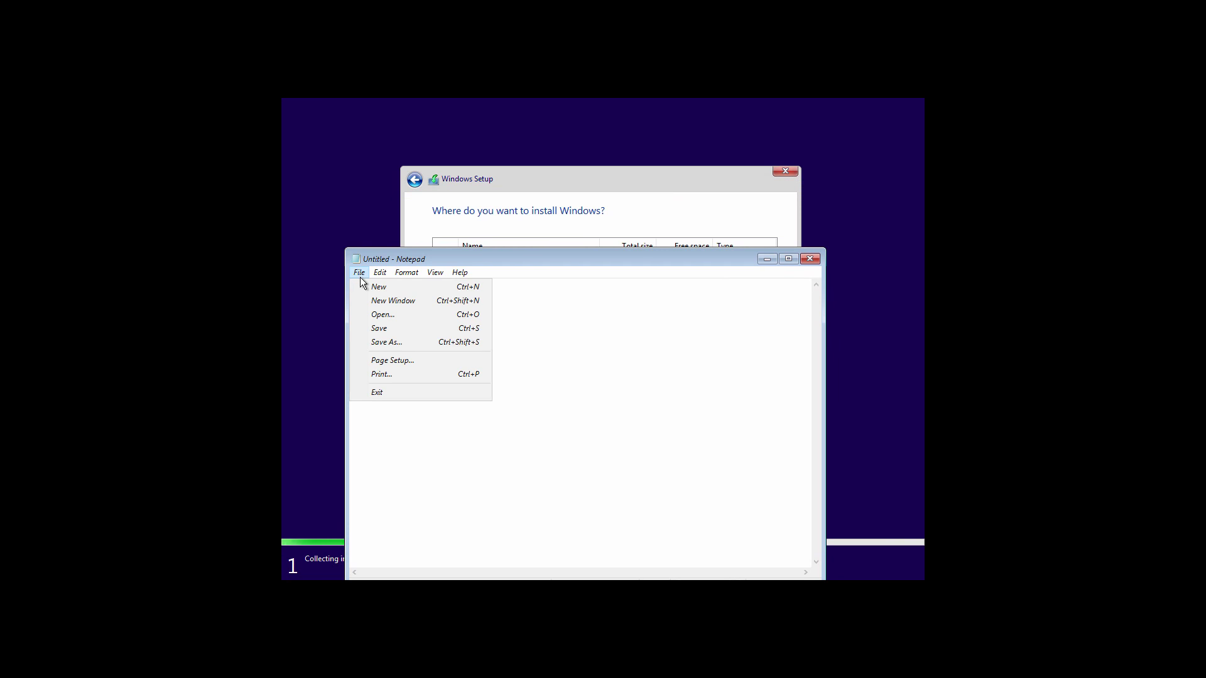
click(392, 348)
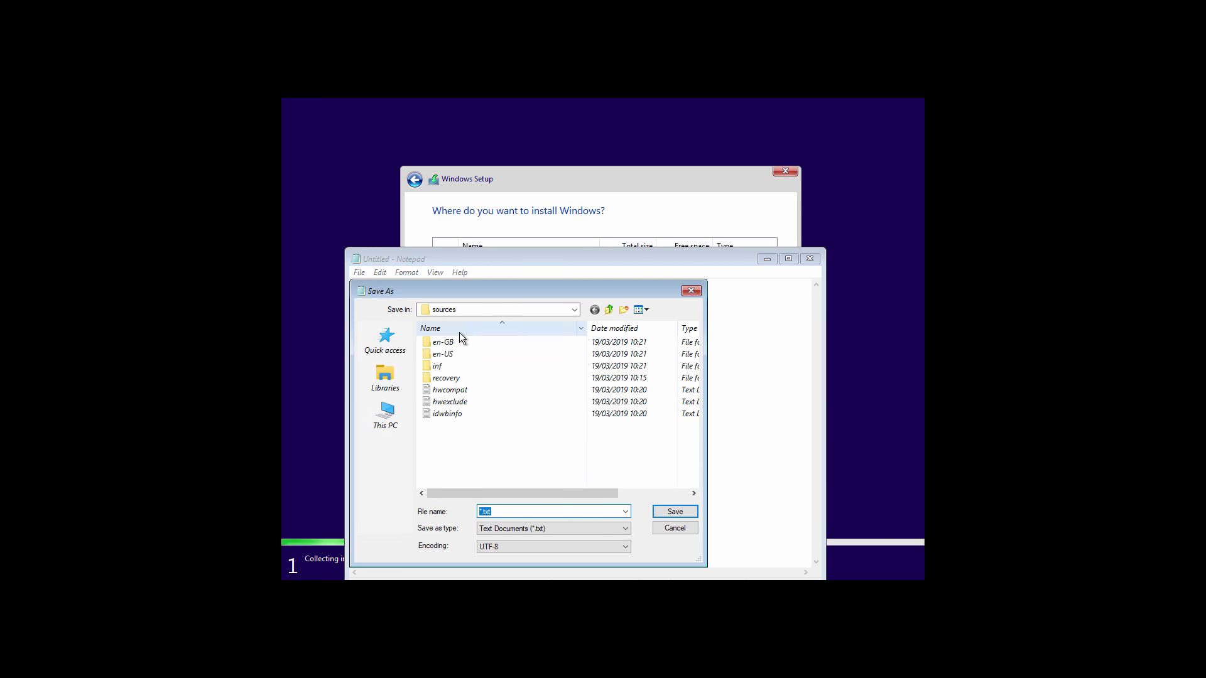
drag(484, 299, 511, 301)
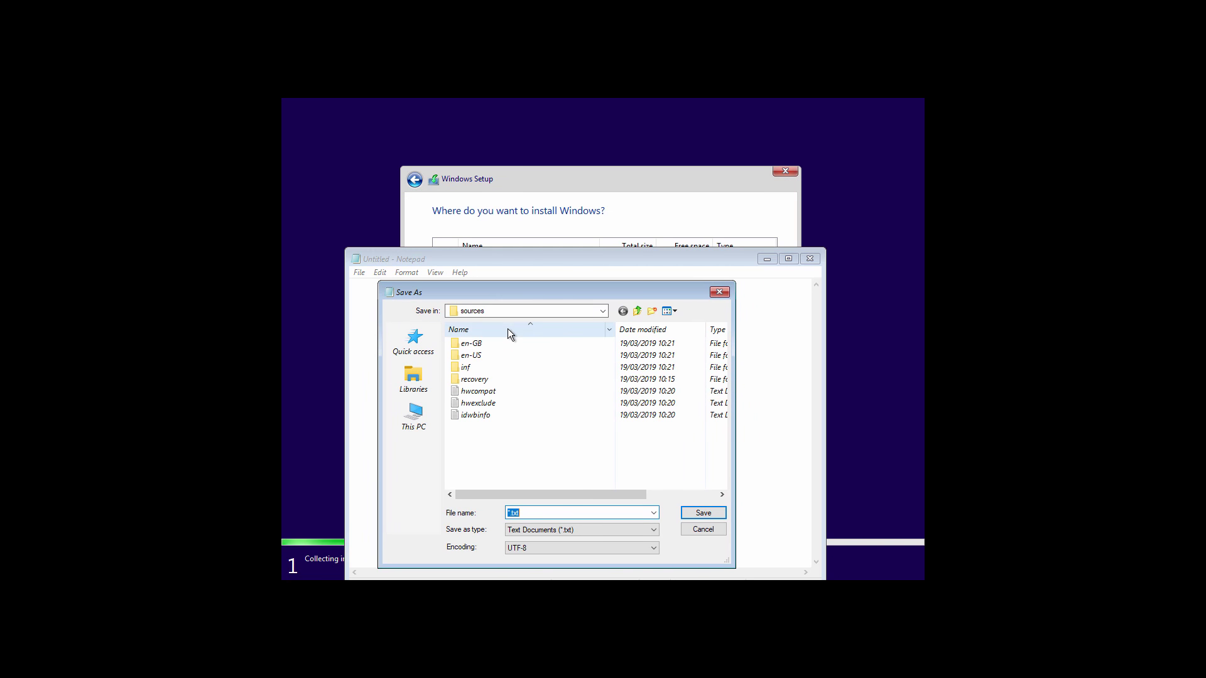
click(408, 431)
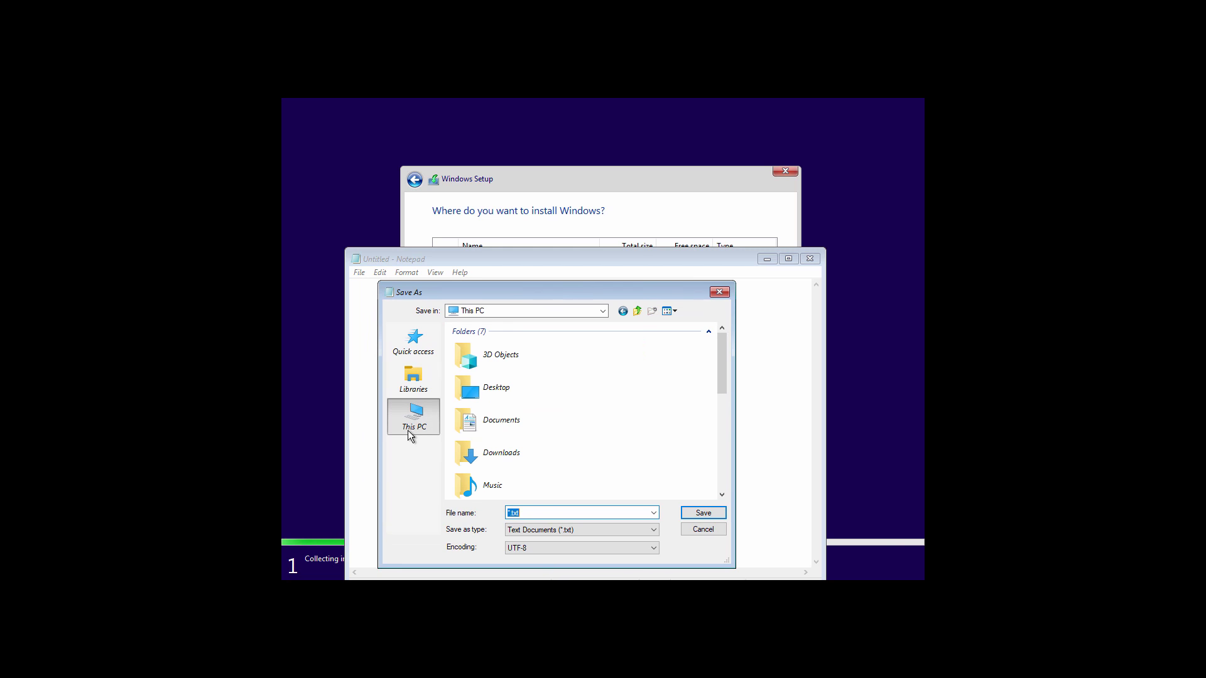
click(512, 530)
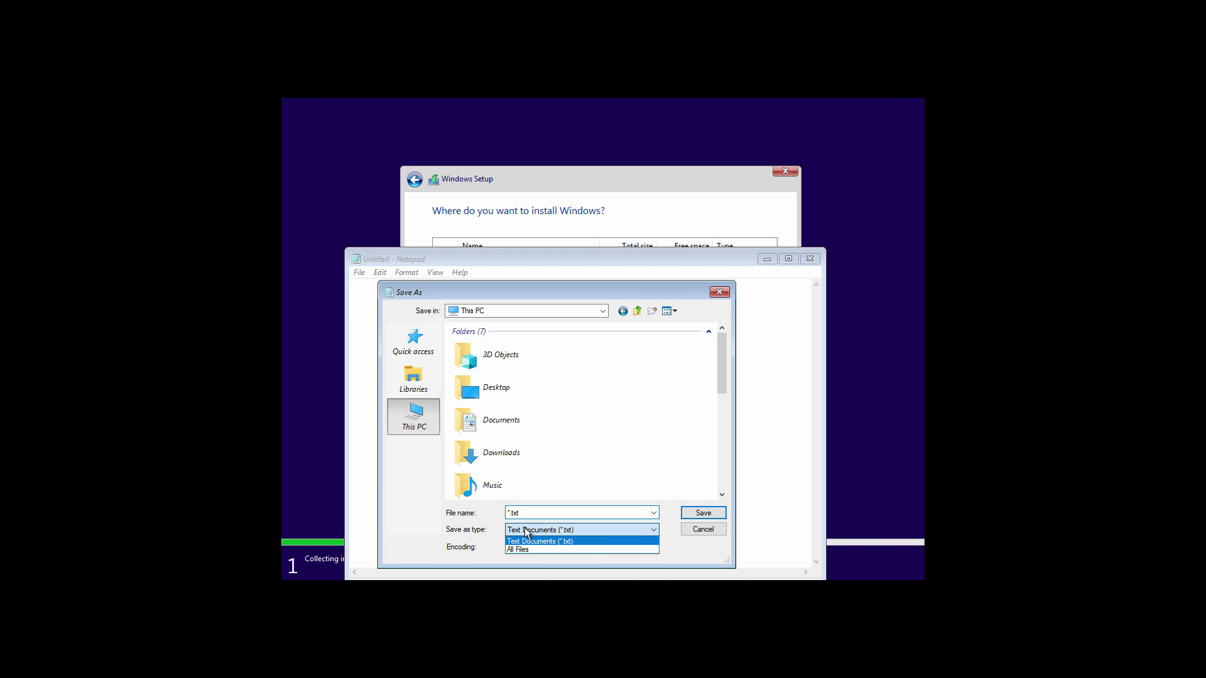
click(534, 551)
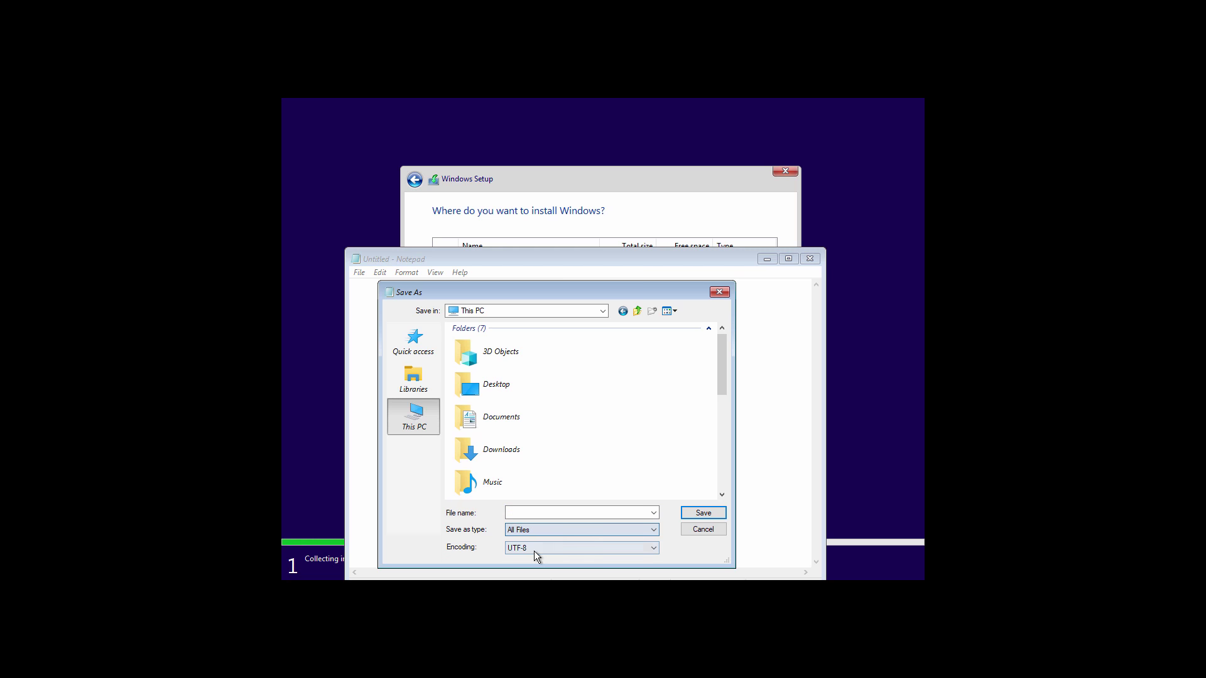
drag(718, 385, 719, 485)
click(509, 459)
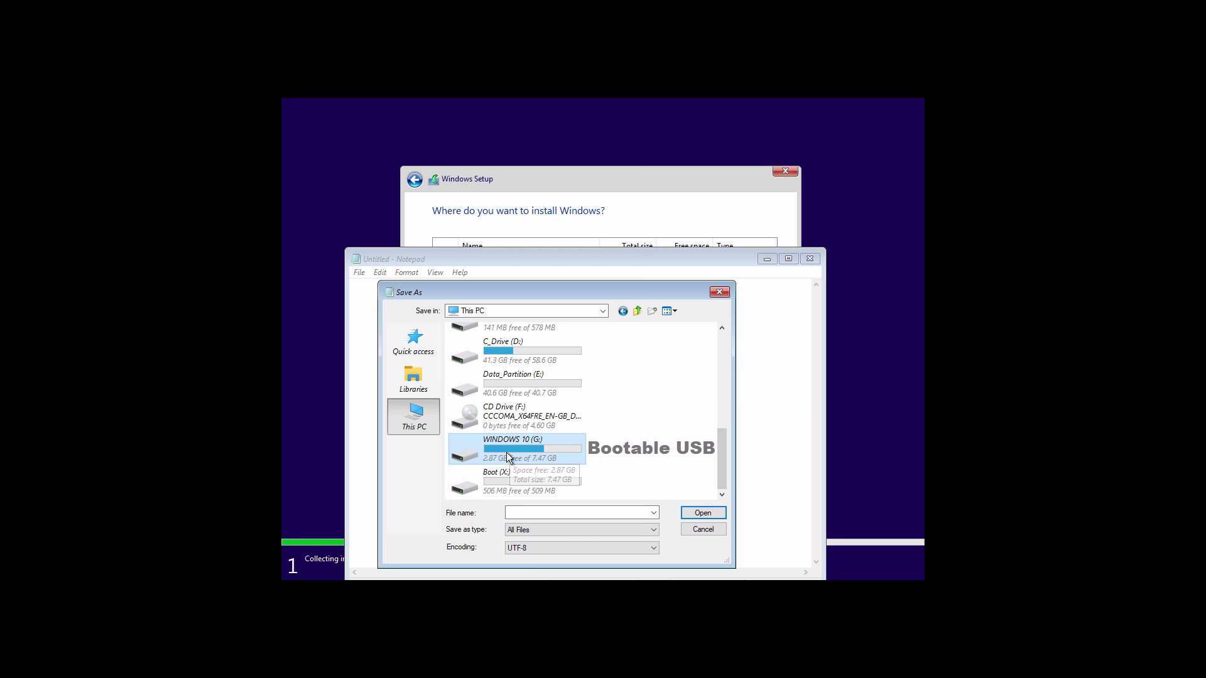
double_click(520, 452)
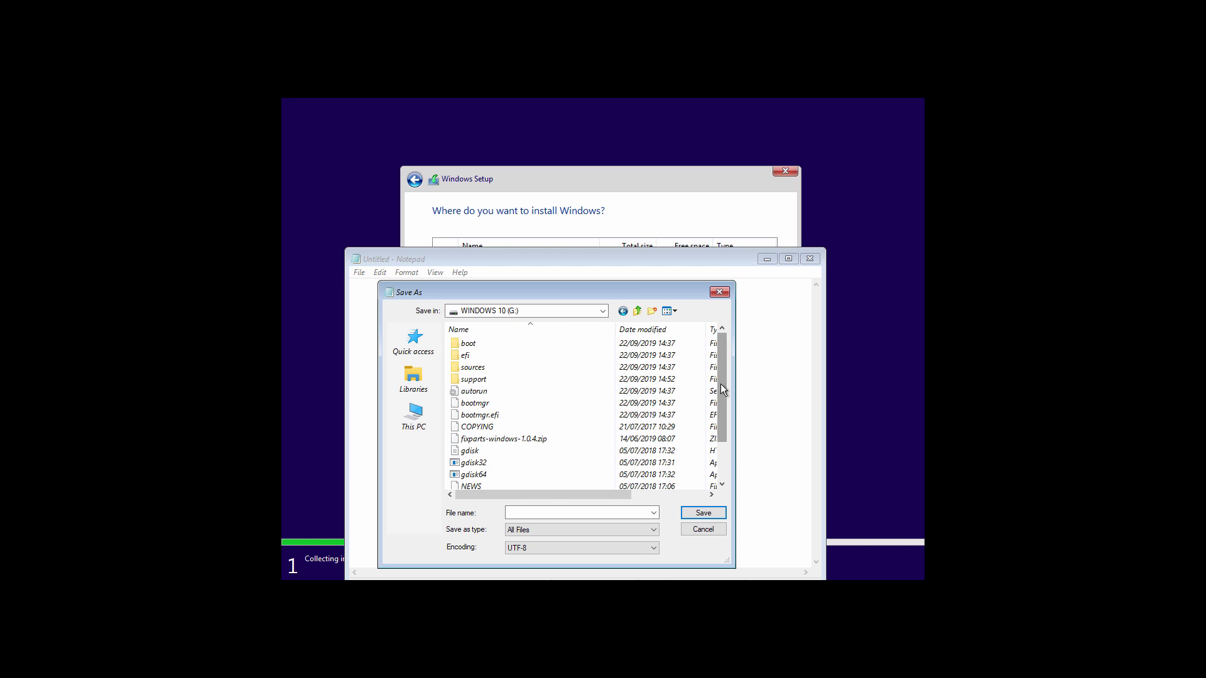
scroll(721, 383, down, 2)
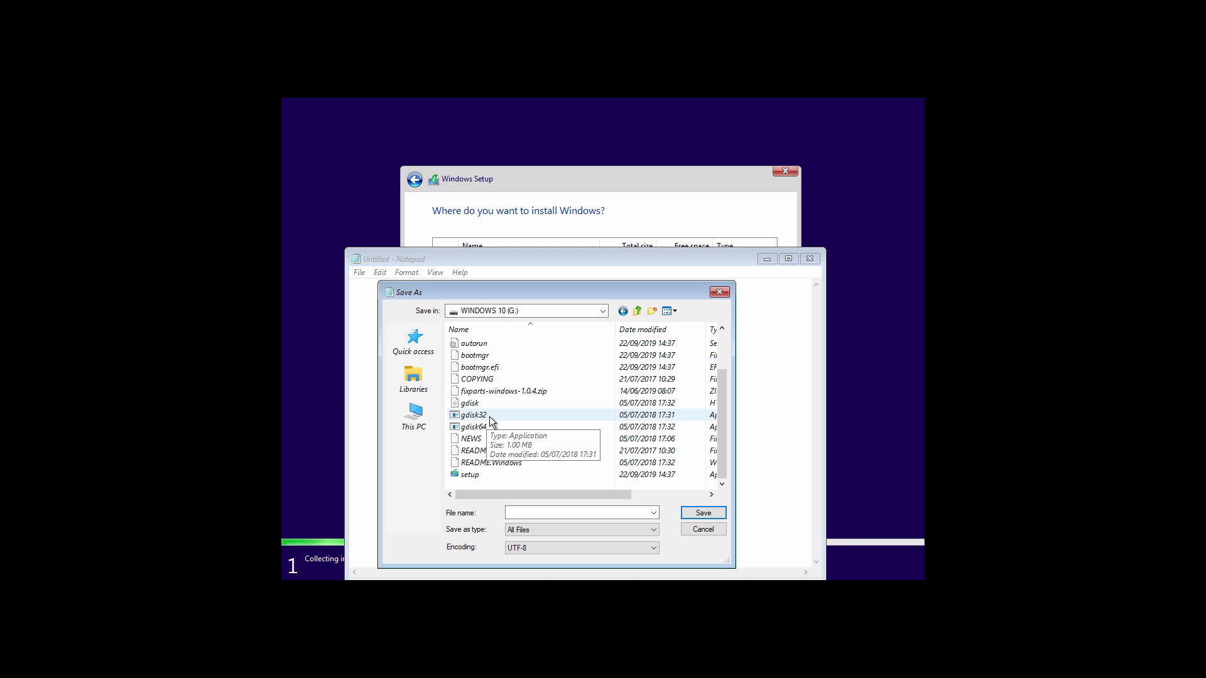
mouse_move(491, 431)
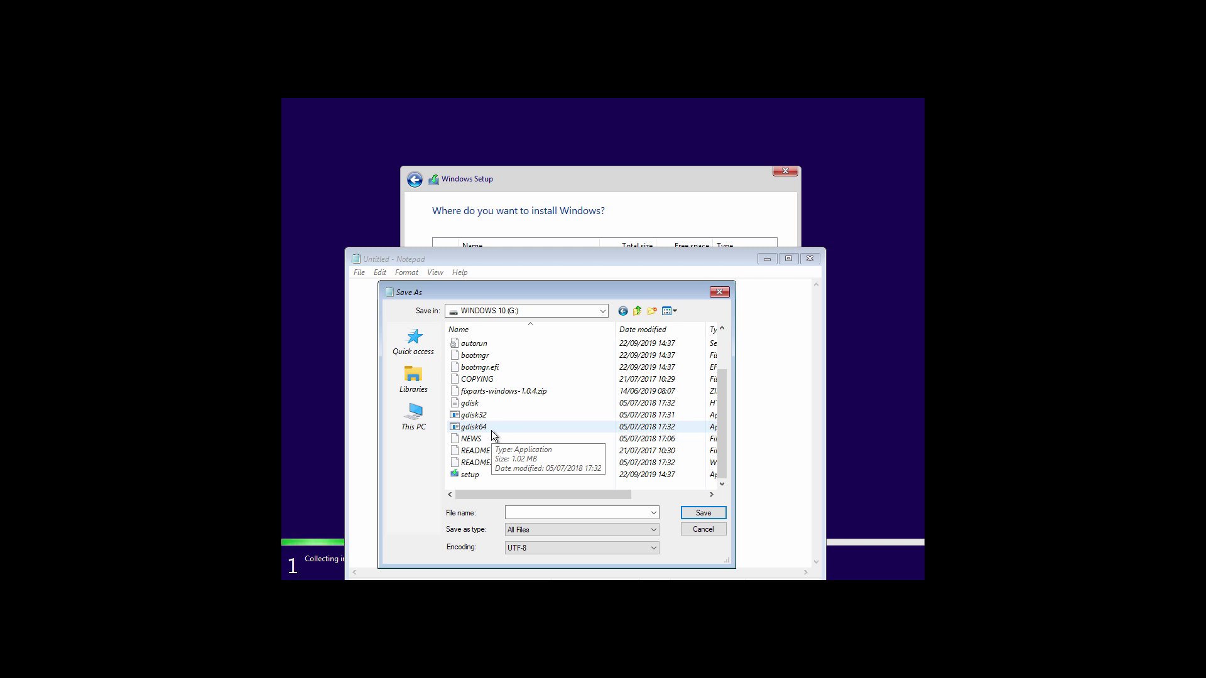
Step: Run gdisk64 from the G: drive as administrator, then close the Save As dialog and Notepad
right_click(483, 428)
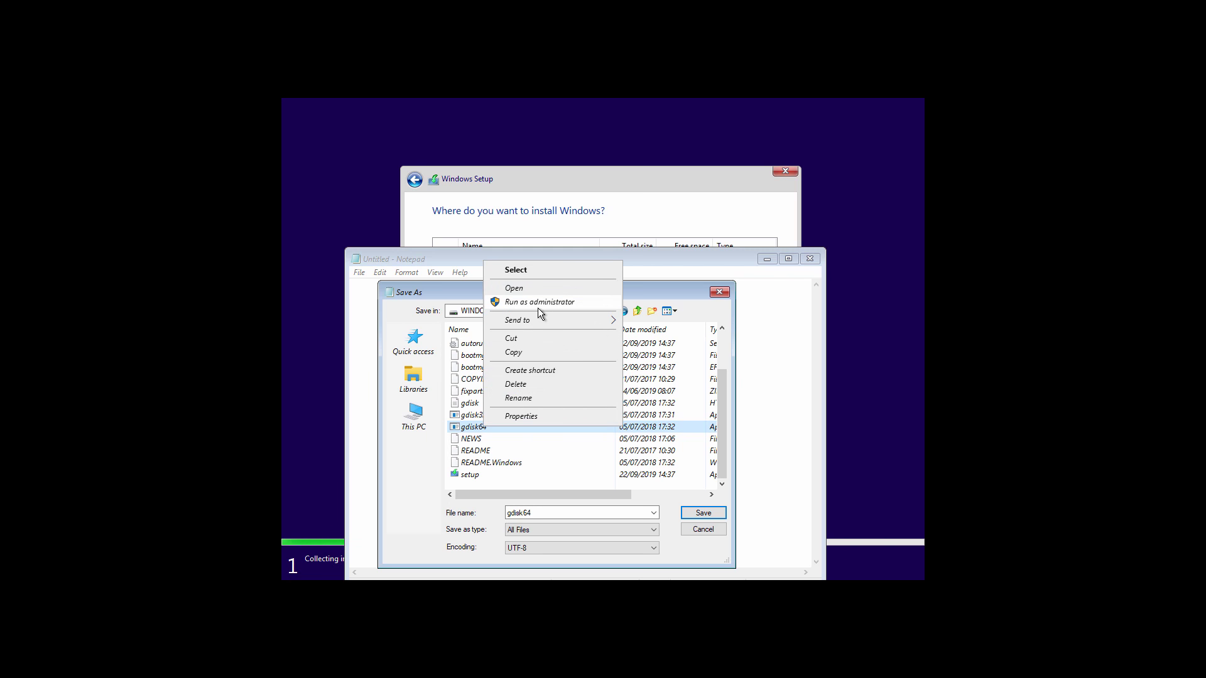
click(538, 307)
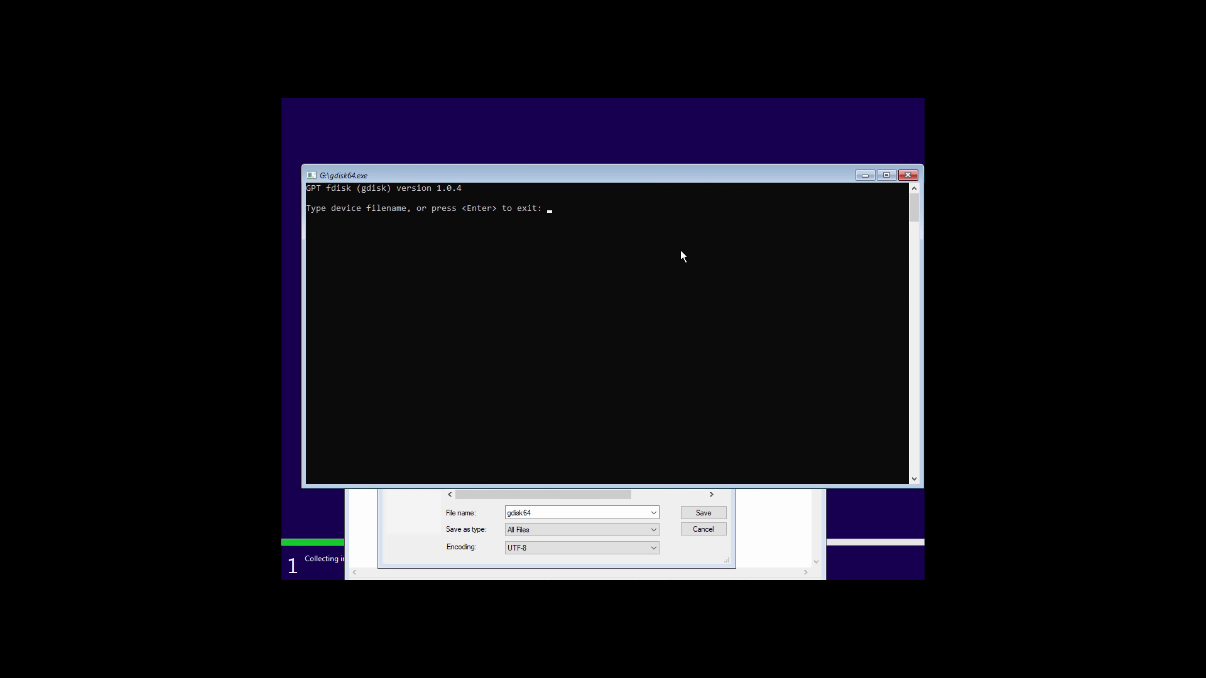
click(701, 546)
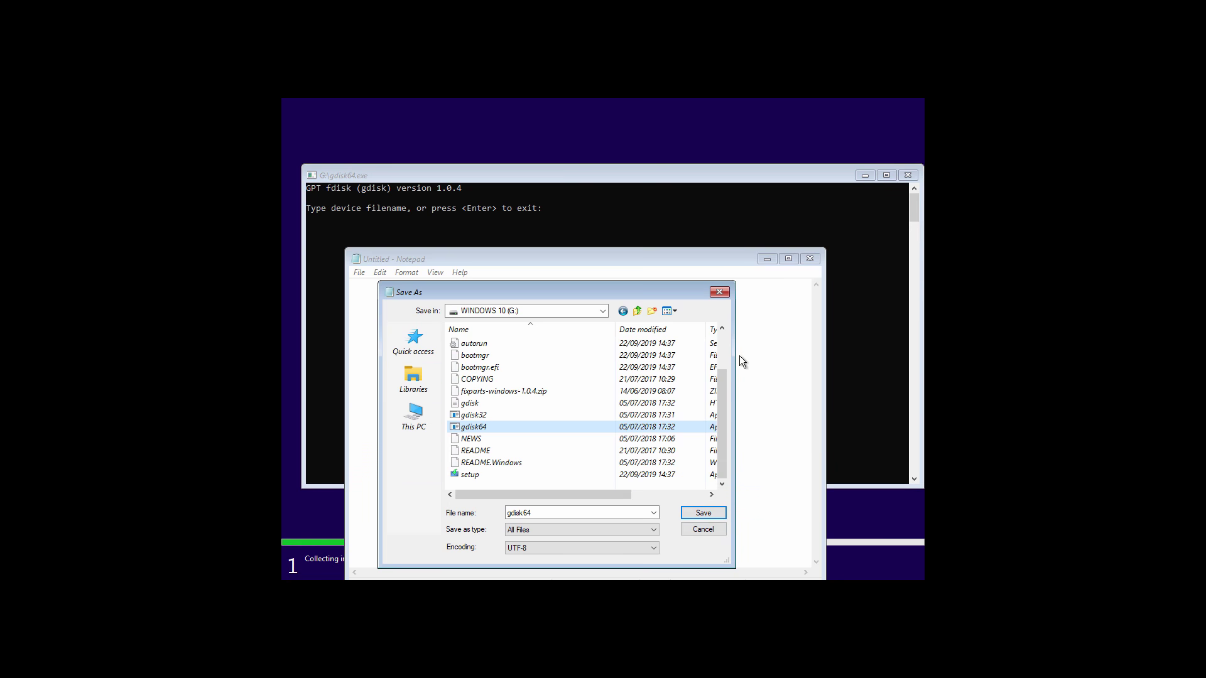
click(723, 293)
click(809, 260)
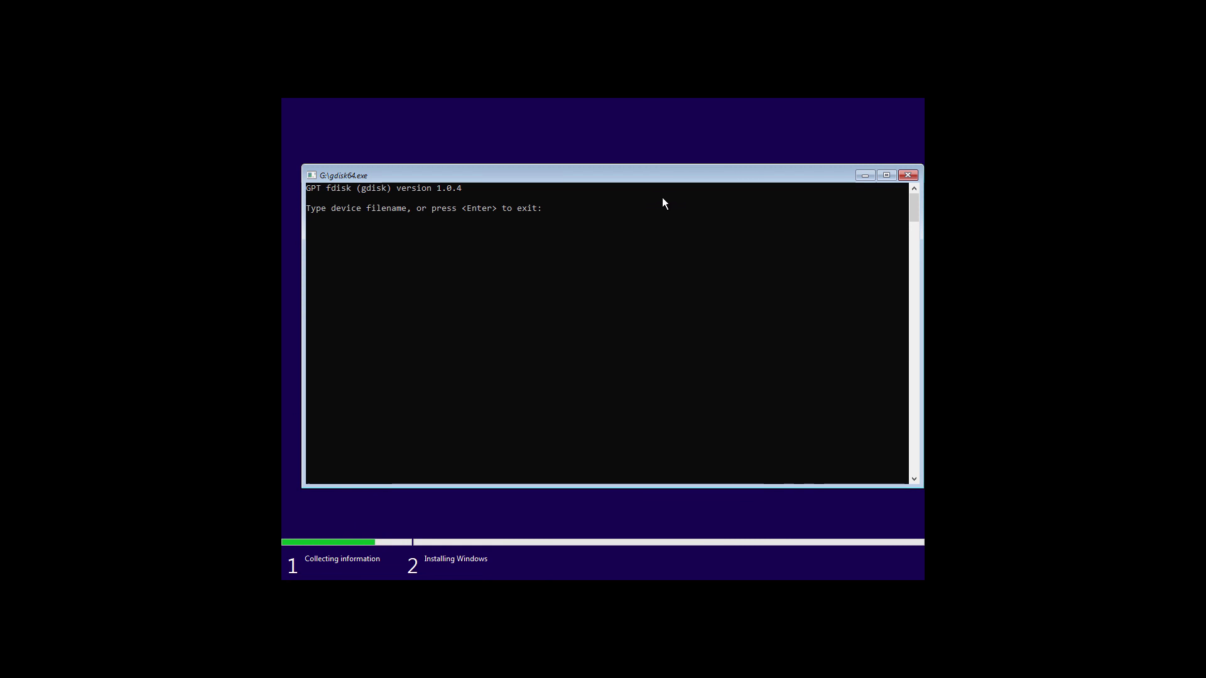
drag(645, 177, 637, 337)
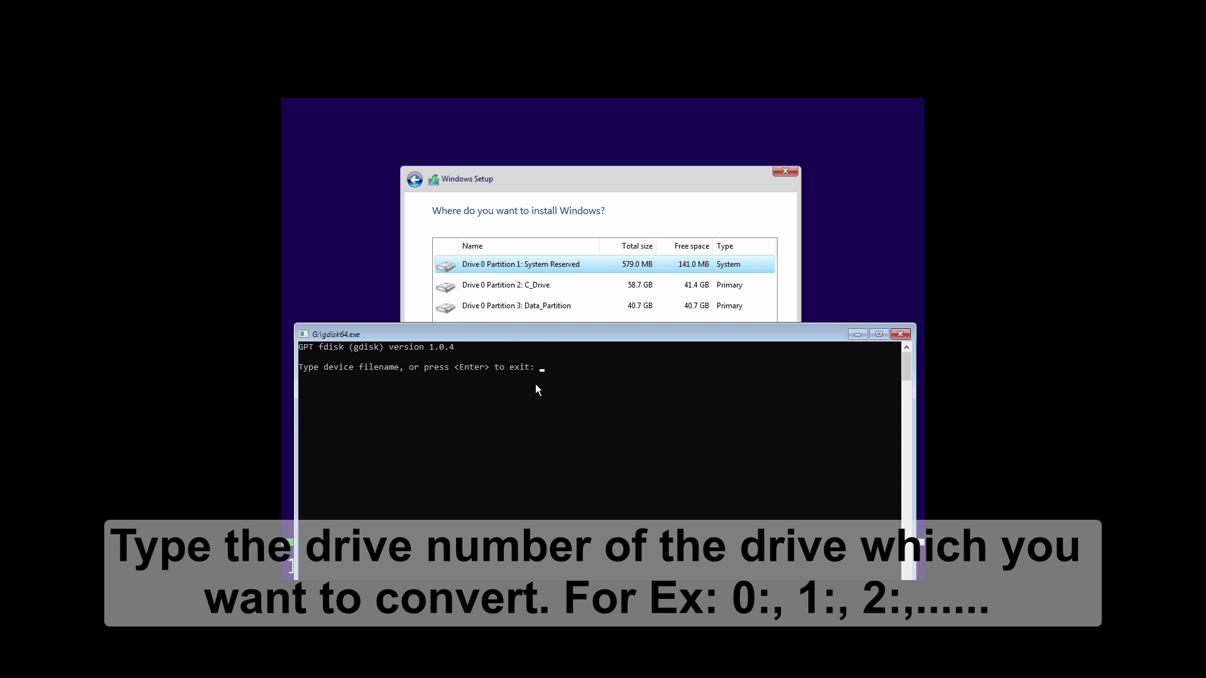
Step: Open disk 0 in gdisk, confirm the MBR-to-GPT conversion with y, and start the t type-change command
text(0:)
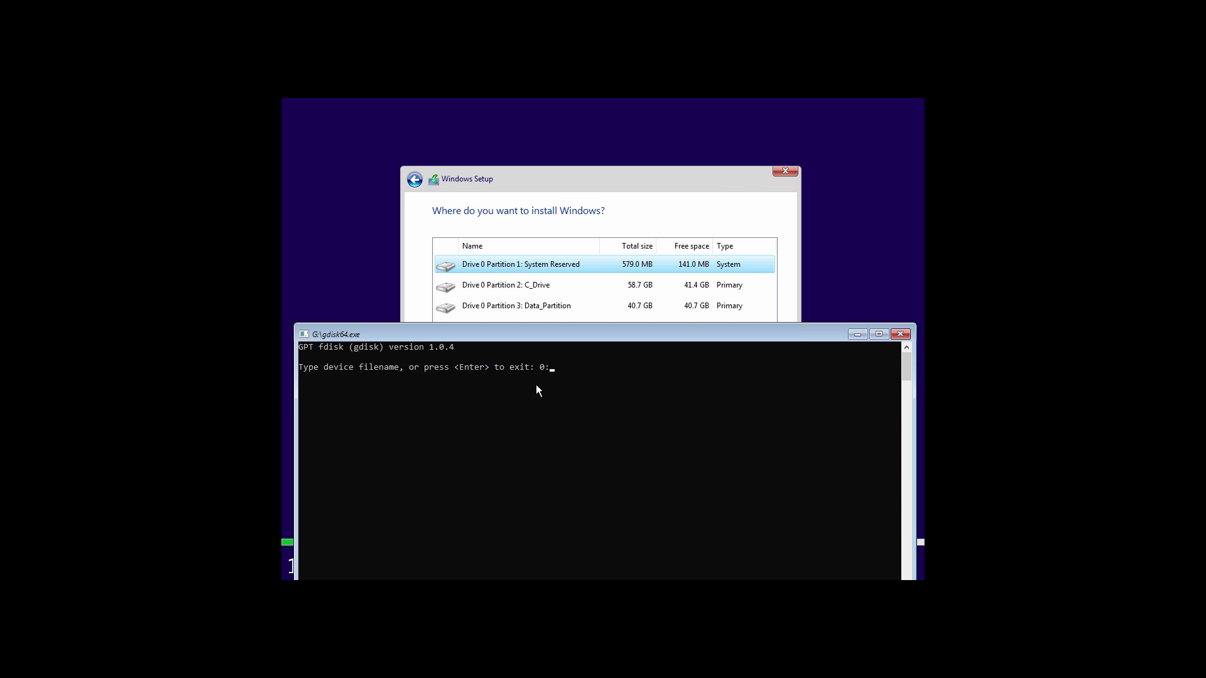
key(Return)
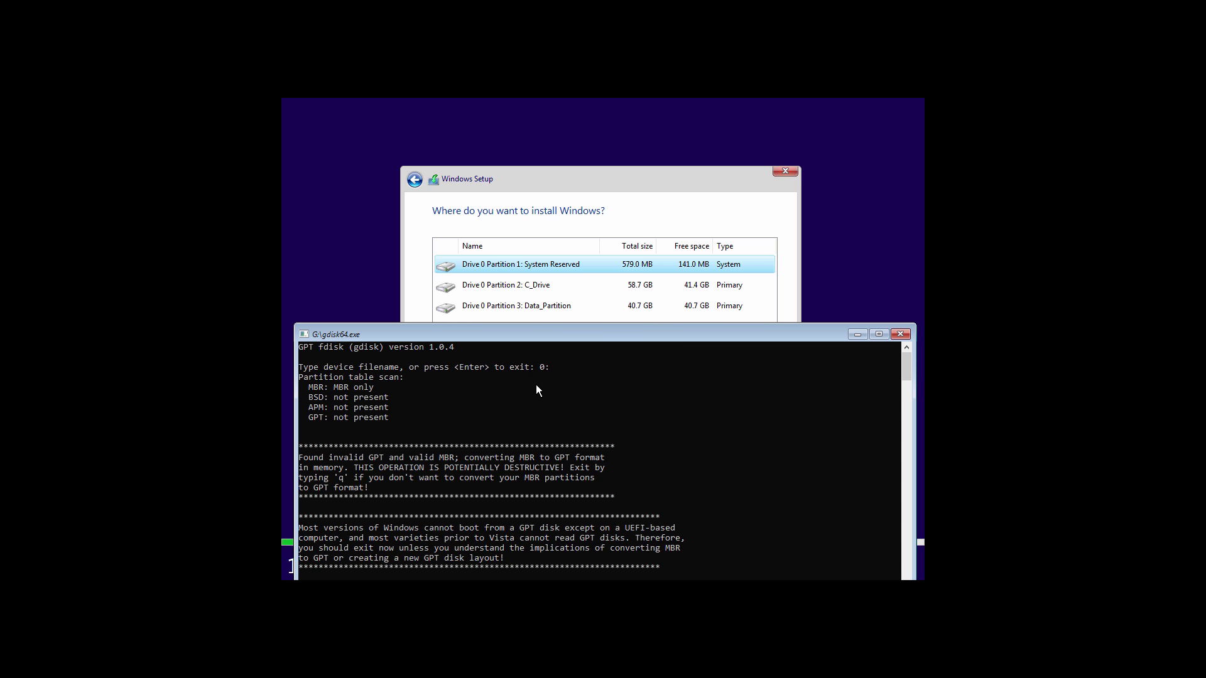
drag(516, 338, 511, 235)
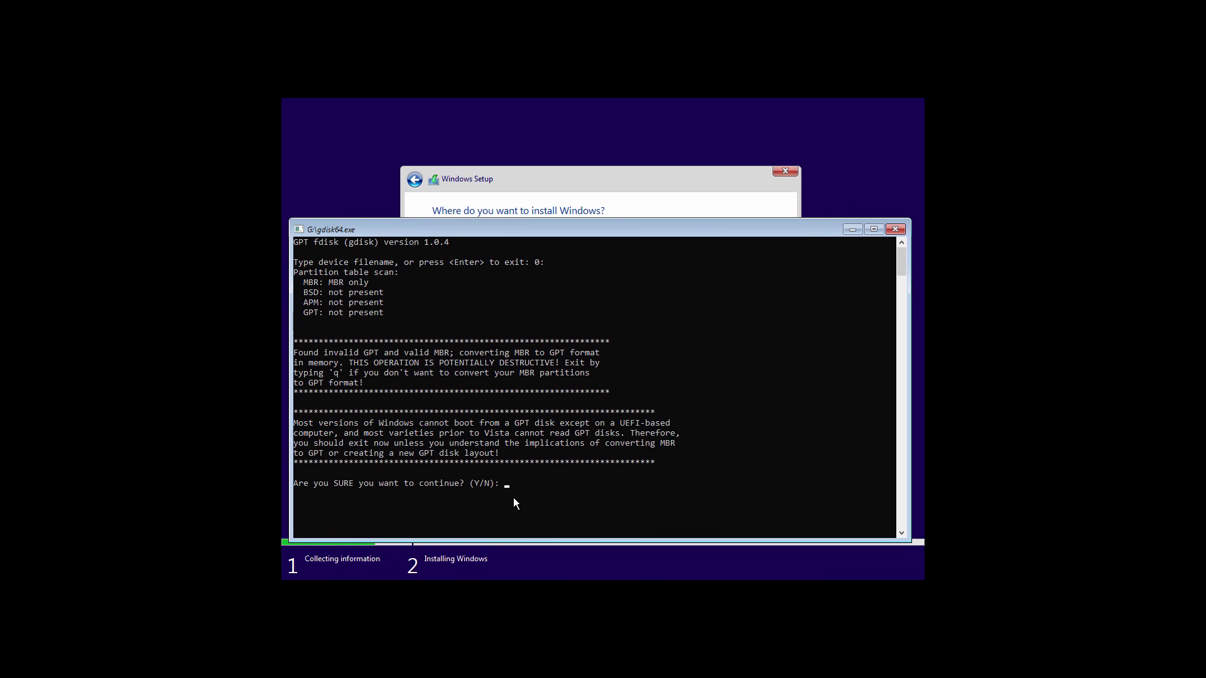
text(y)
key(Return)
scroll(514, 500, down, 6)
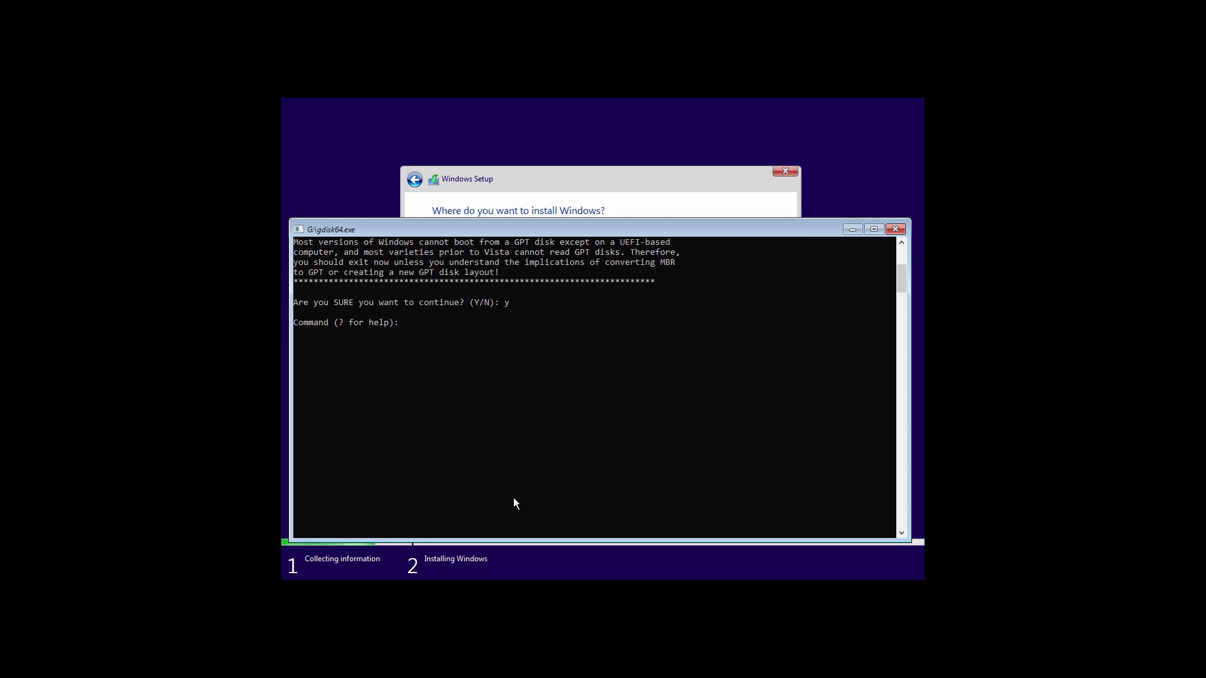
text(t)
key(Return)
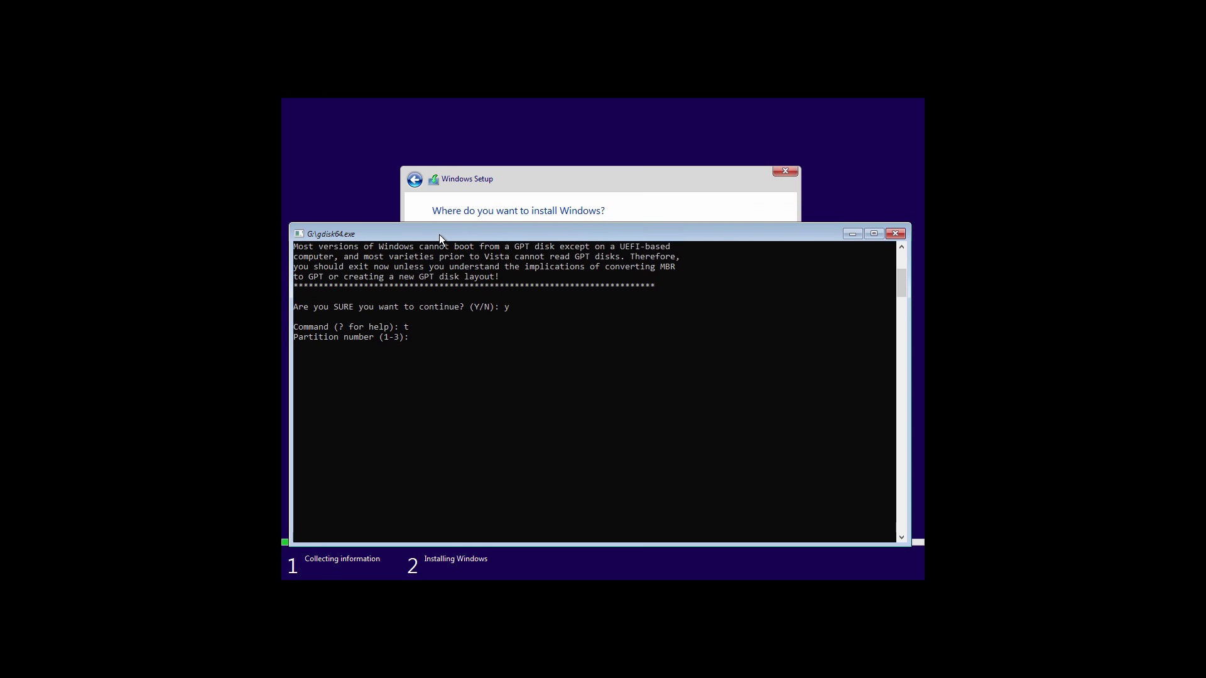
Step: Change partition 1's type code to EF00 (EFI System)
drag(440, 235, 443, 390)
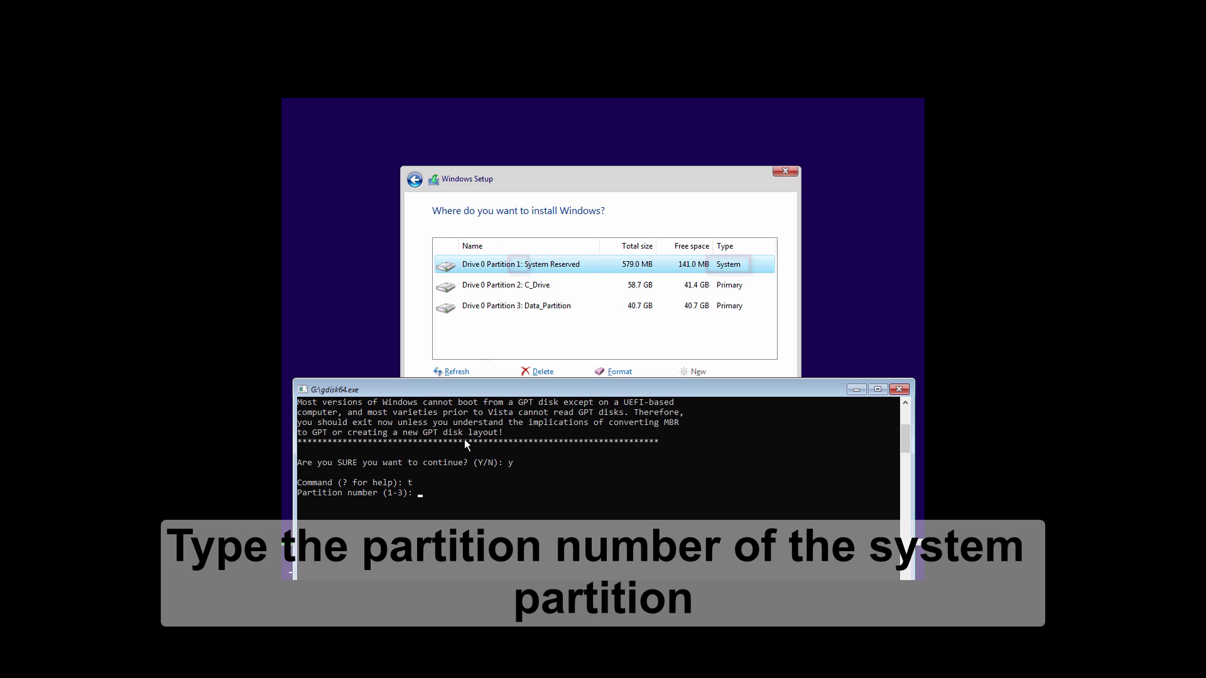
text(1)
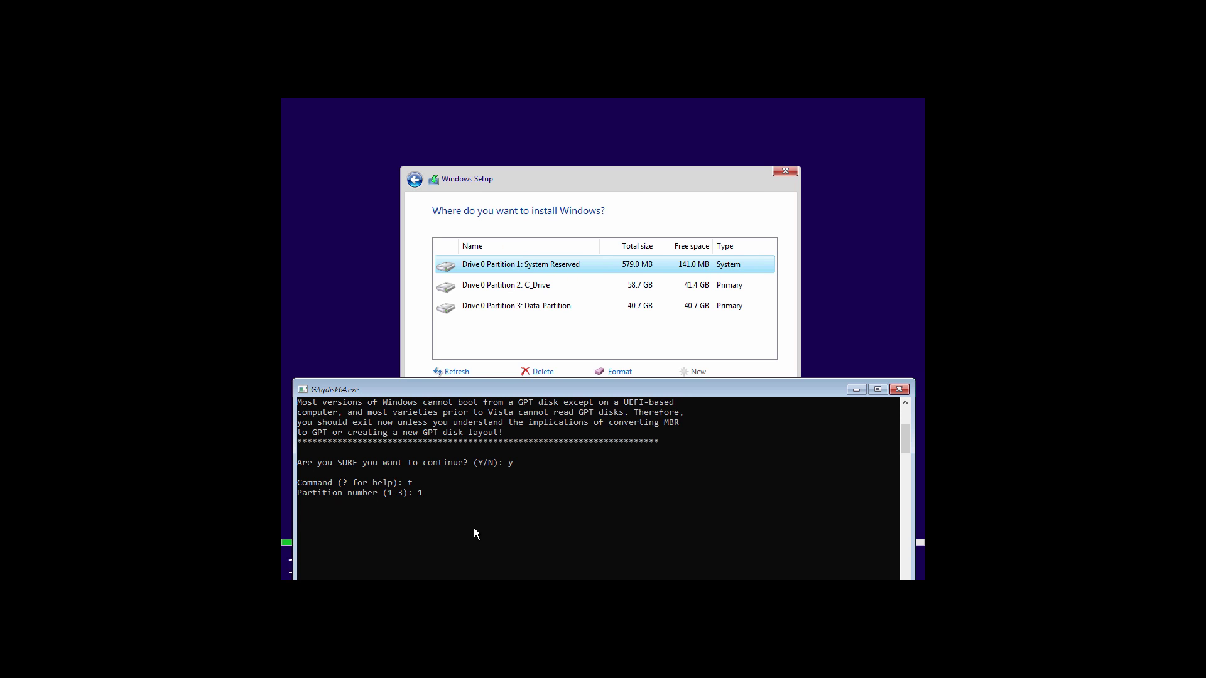
key(Return)
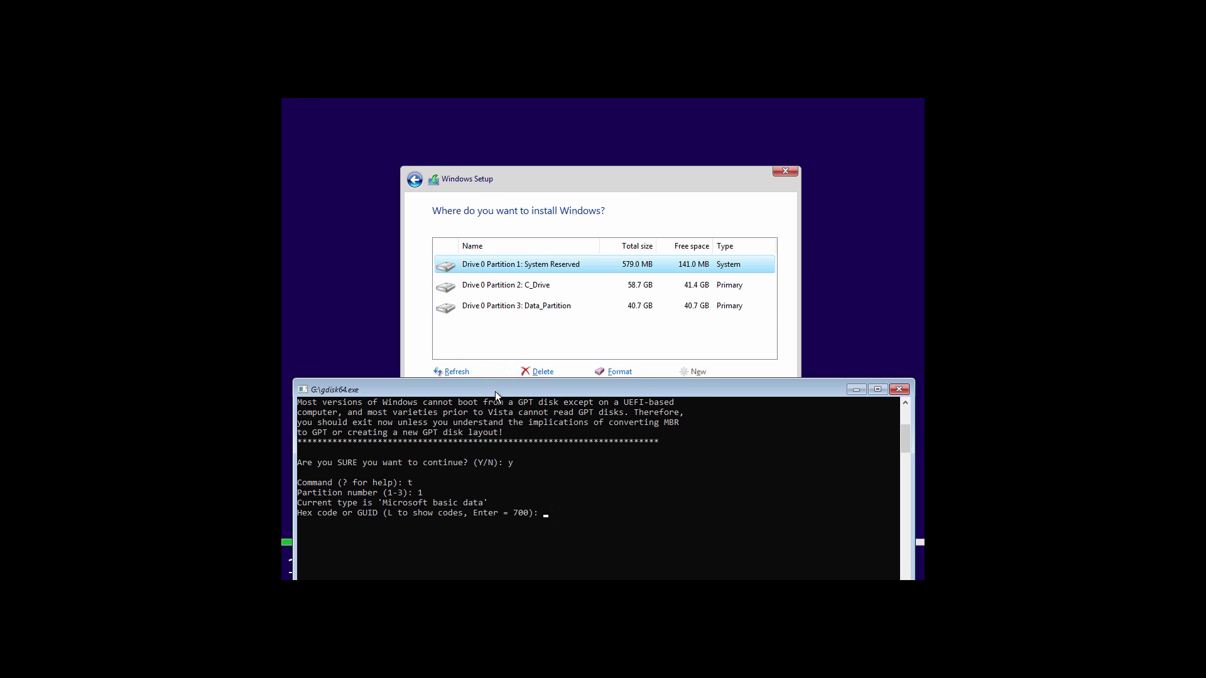
drag(495, 391, 497, 238)
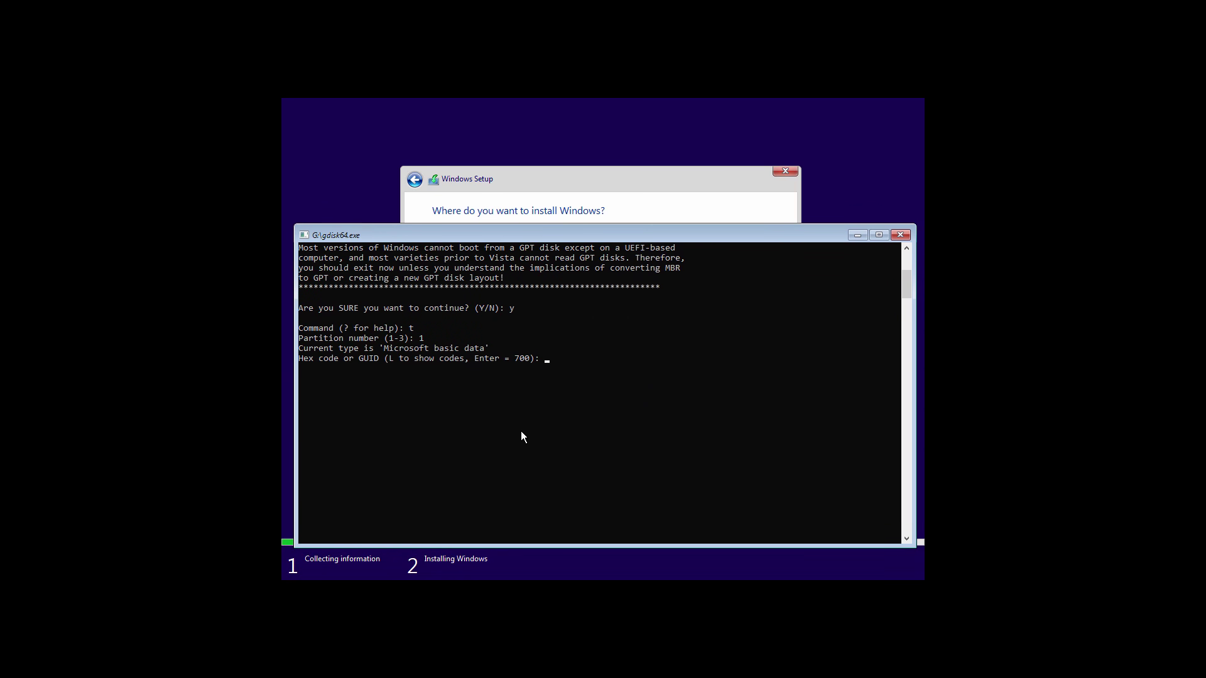
text(EF)
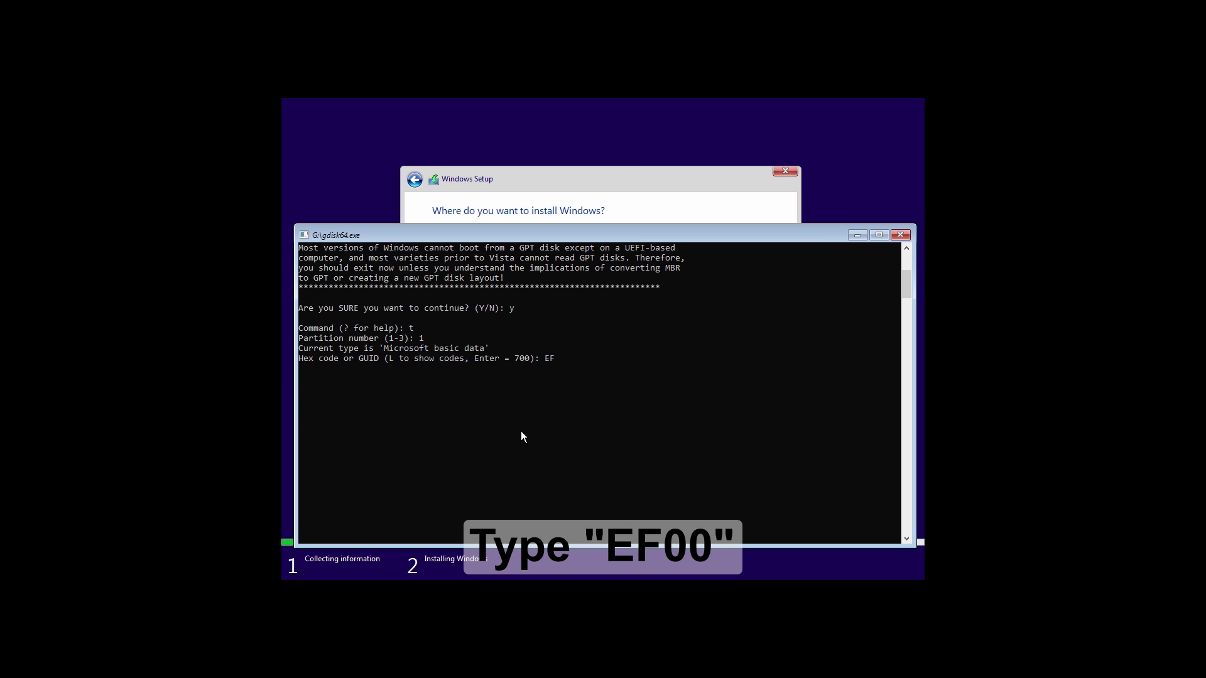
text(00)
key(Return)
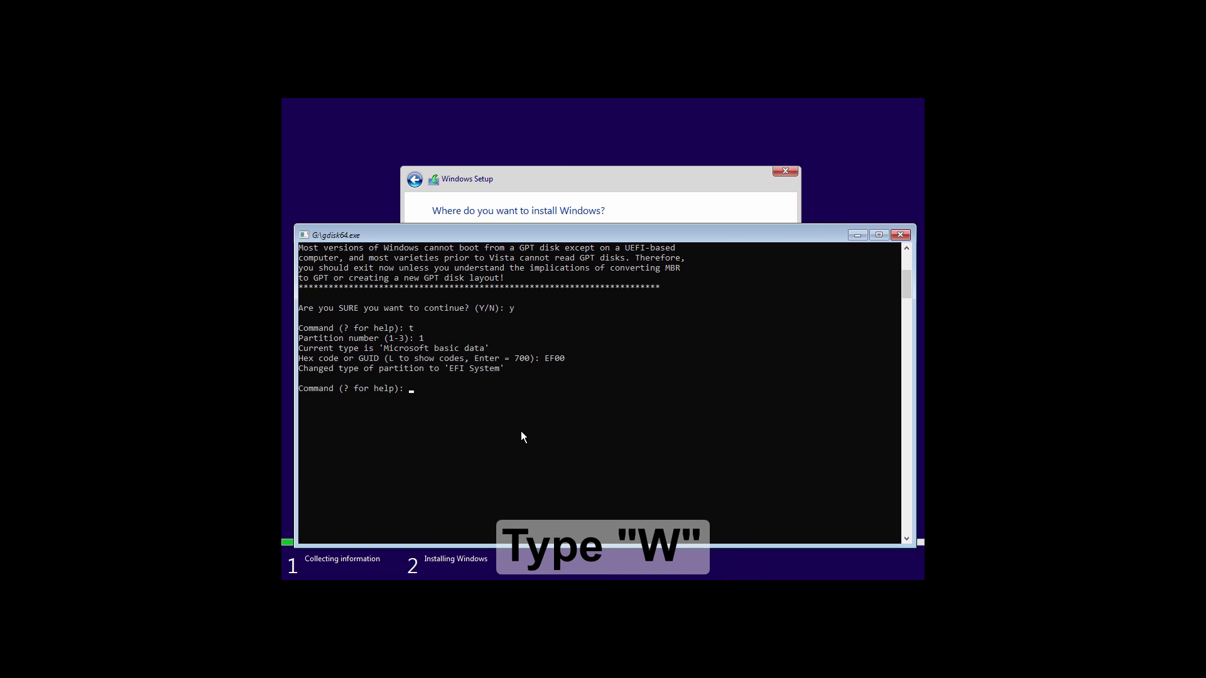
Step: Write the new GPT table to disk with w and confirm the overwrite with y
text(w)
key(Return)
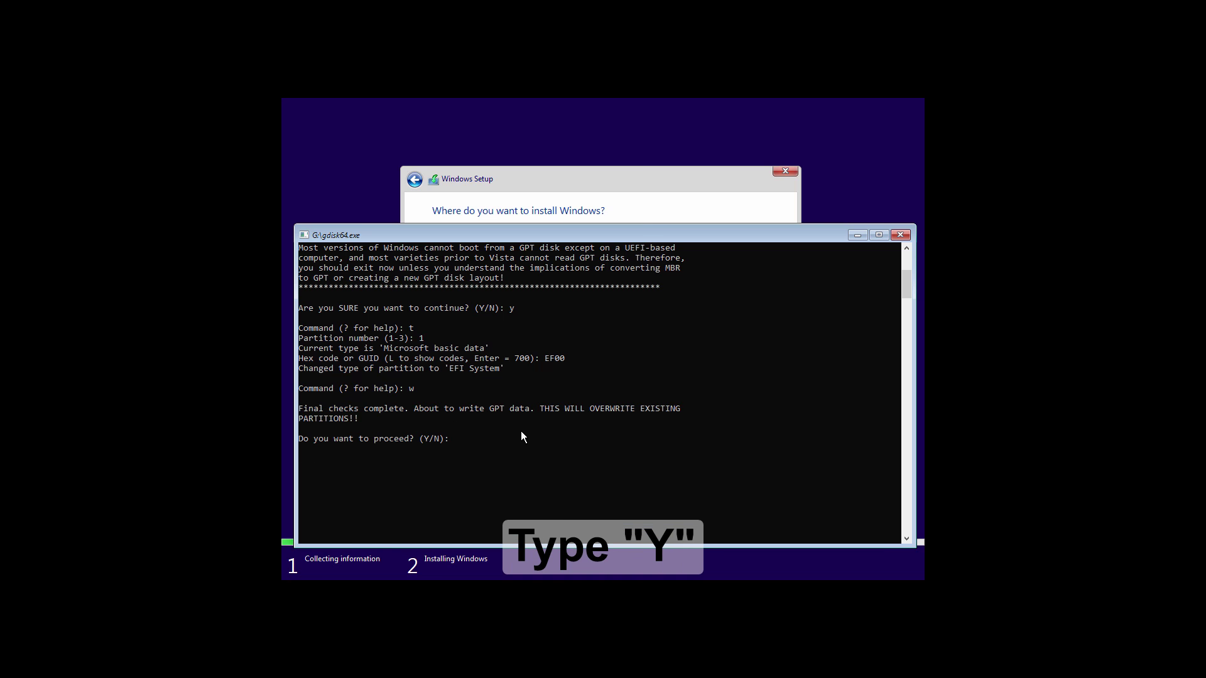
text(y)
key(Return)
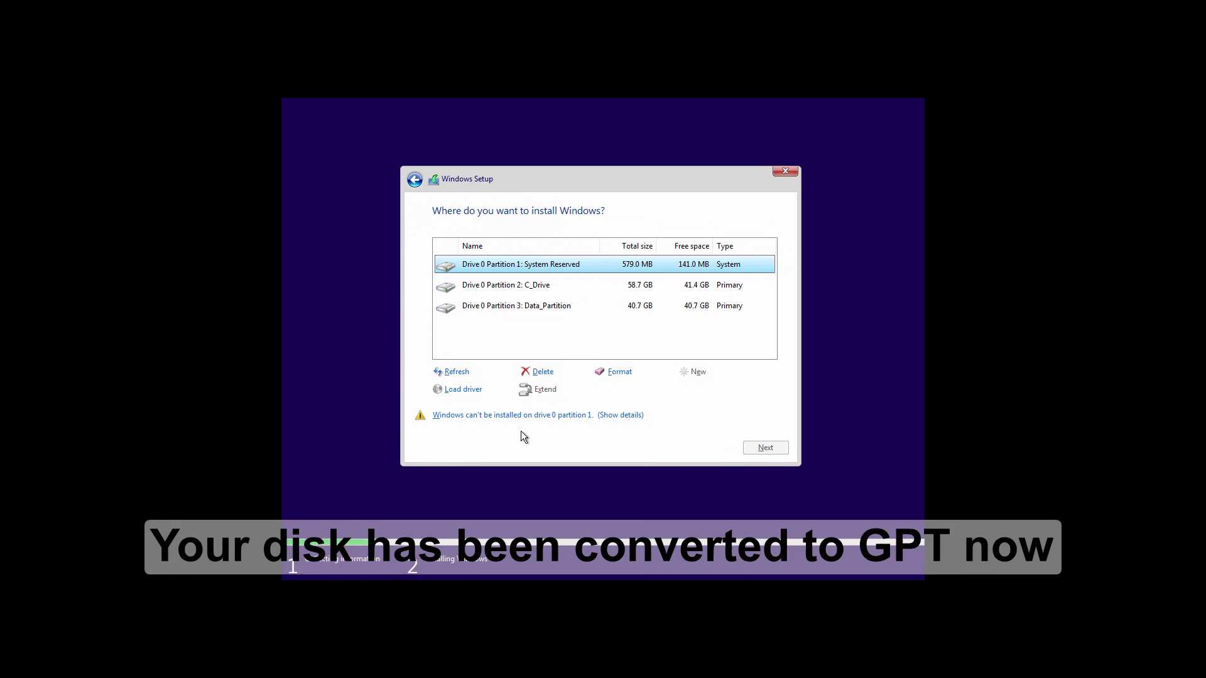
Step: Refresh the partition list, select C_Drive (Partition 2), and view then dismiss the GPT-style error
click(457, 374)
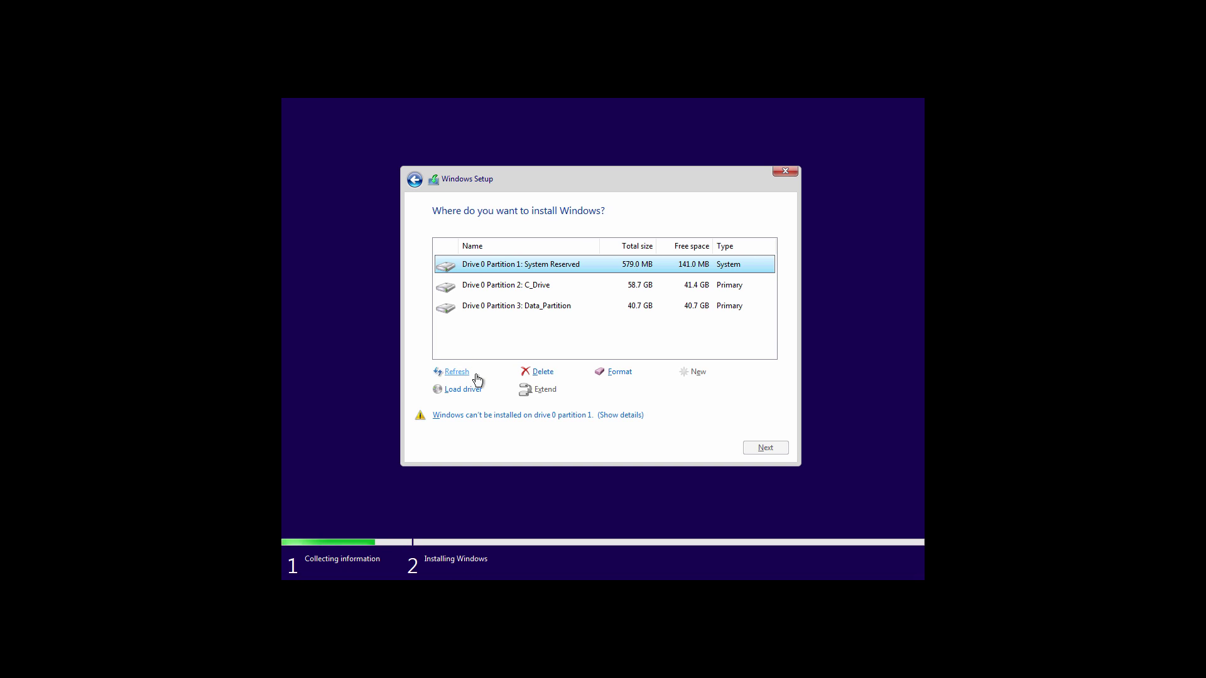
click(519, 291)
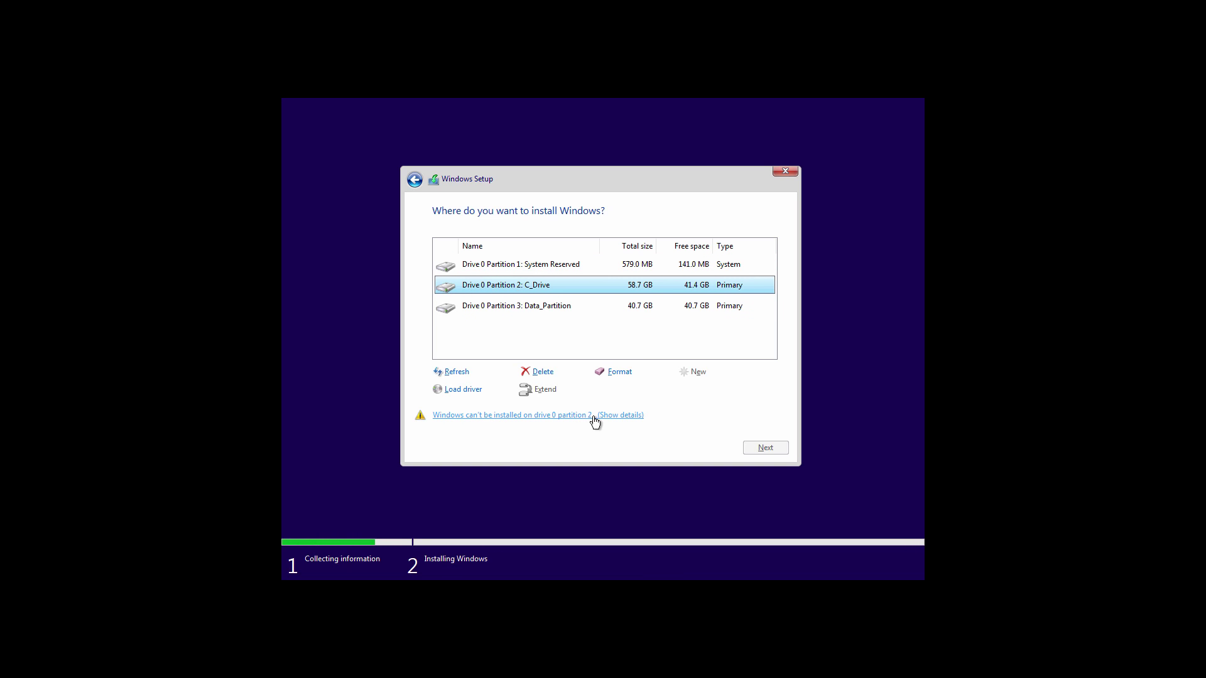
click(537, 420)
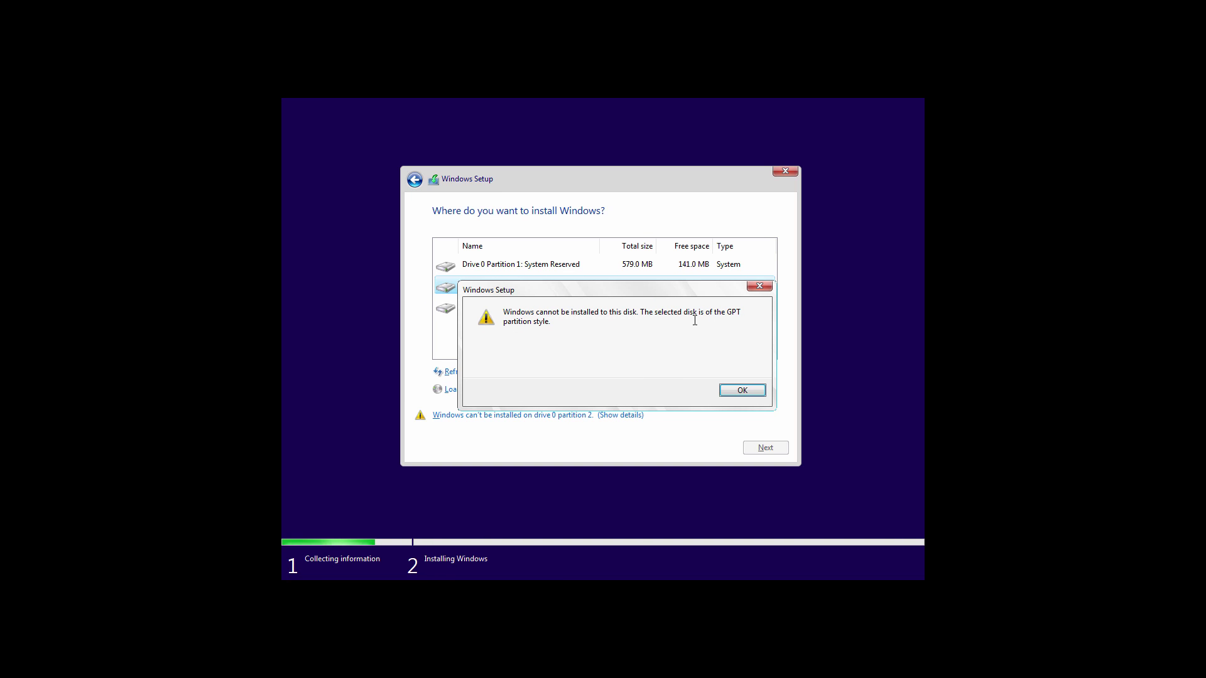
click(740, 392)
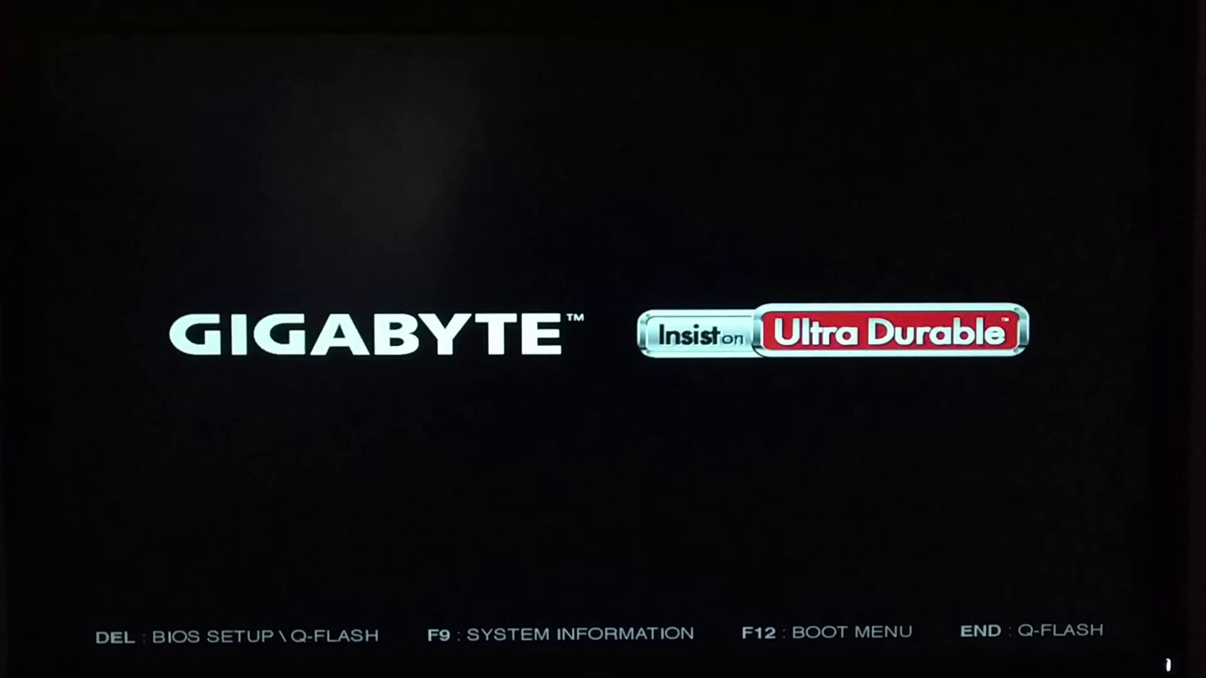
Step: Bring up the F12 boot menu and choose the P3: ST1000DM010-2EP102 hard disk
key(F12)
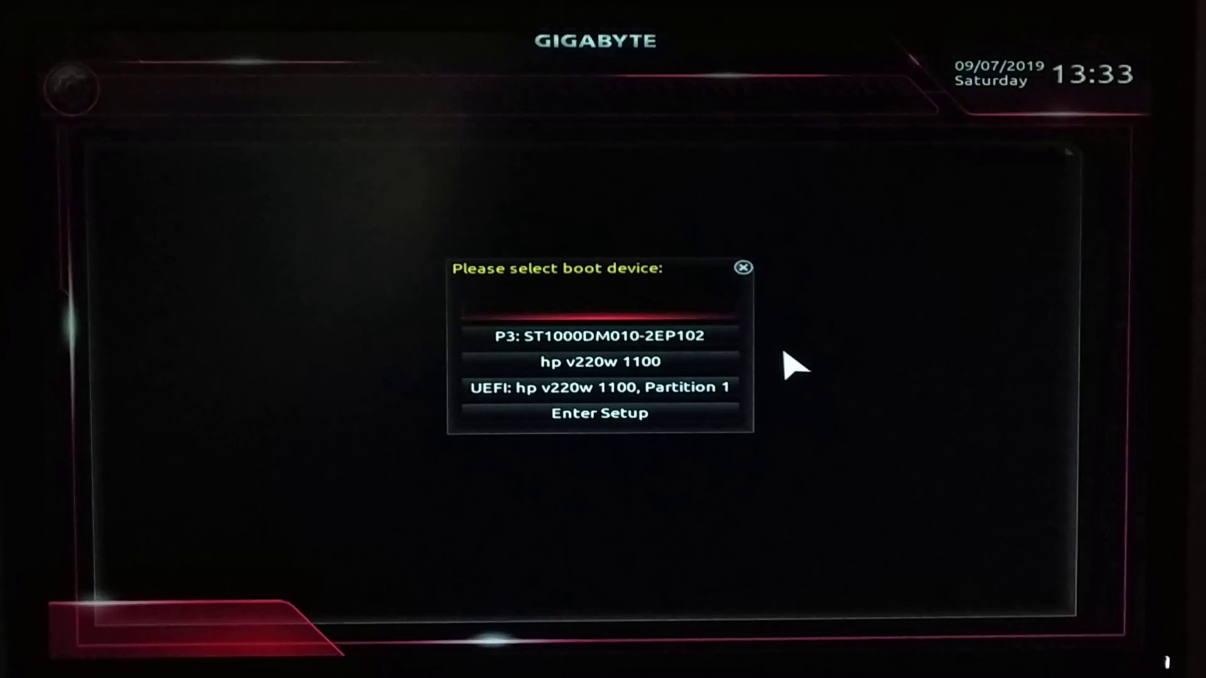
key(Down)
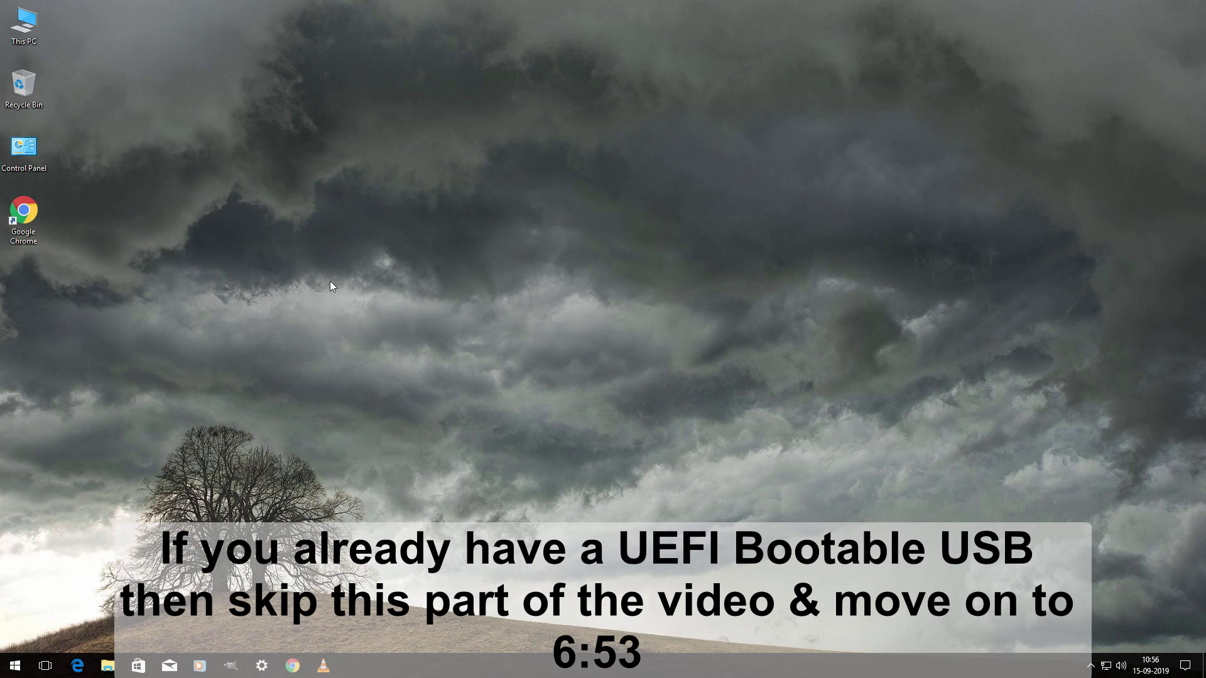
Step: In Chrome, search Google for 'rufus', go to rufus.ie and download Rufus 3.7
double_click(40, 232)
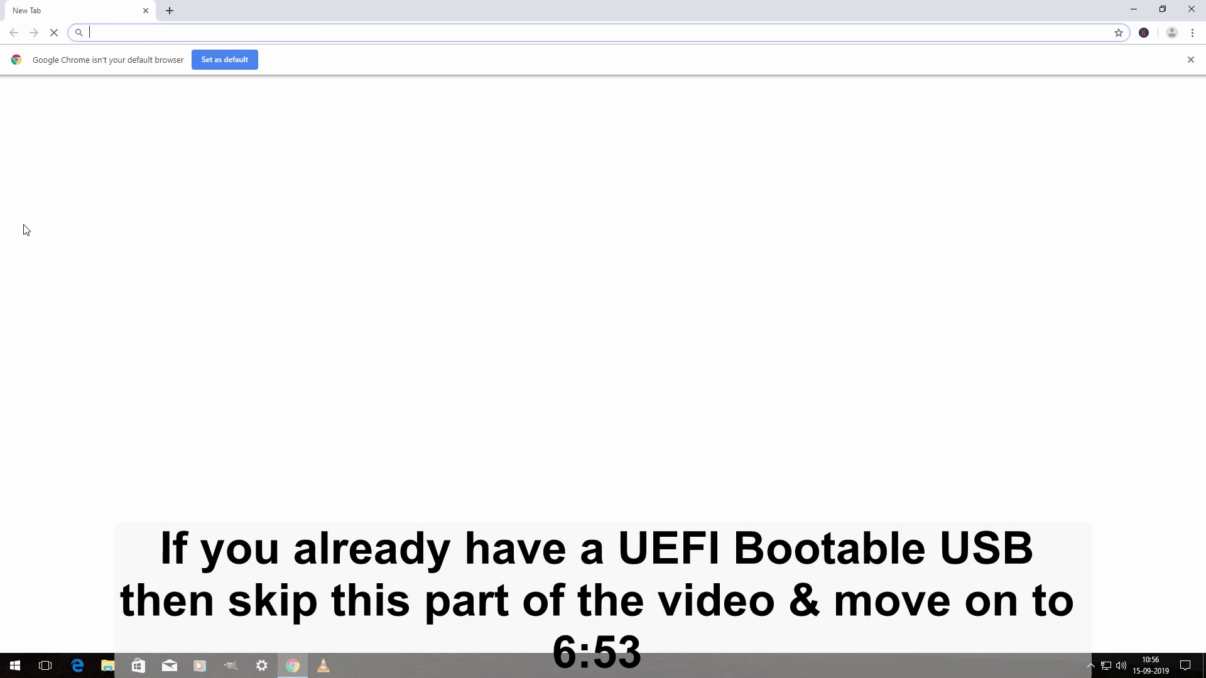
click(473, 265)
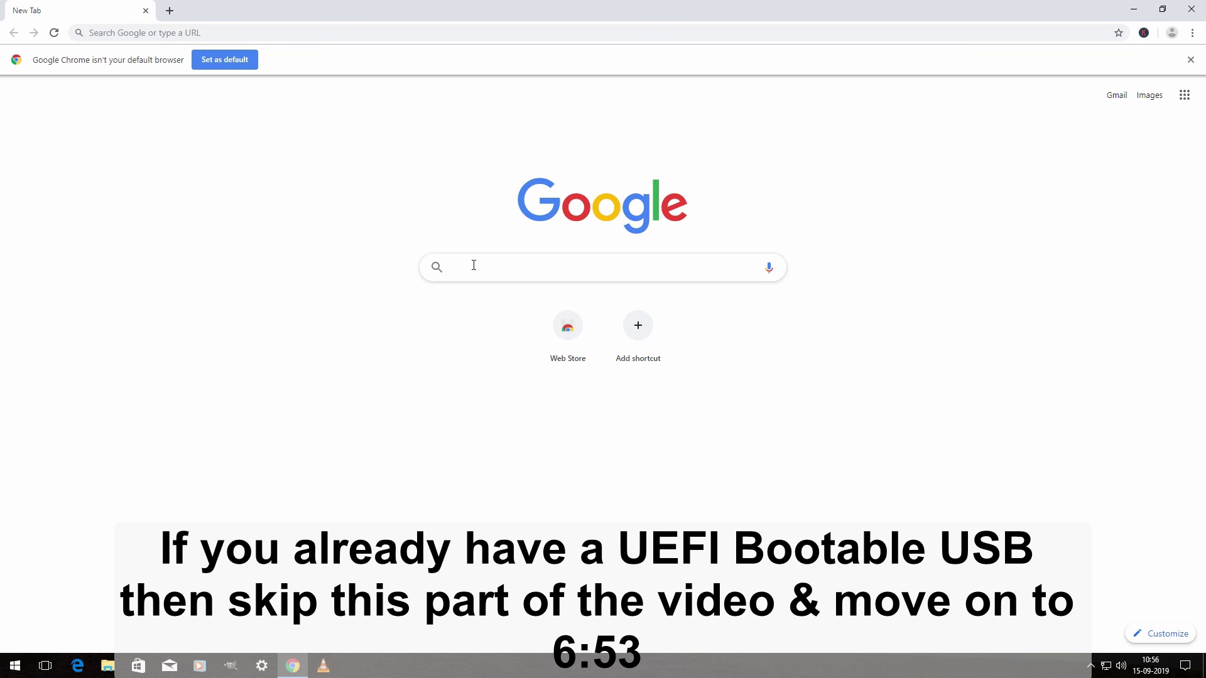
text(rufus)
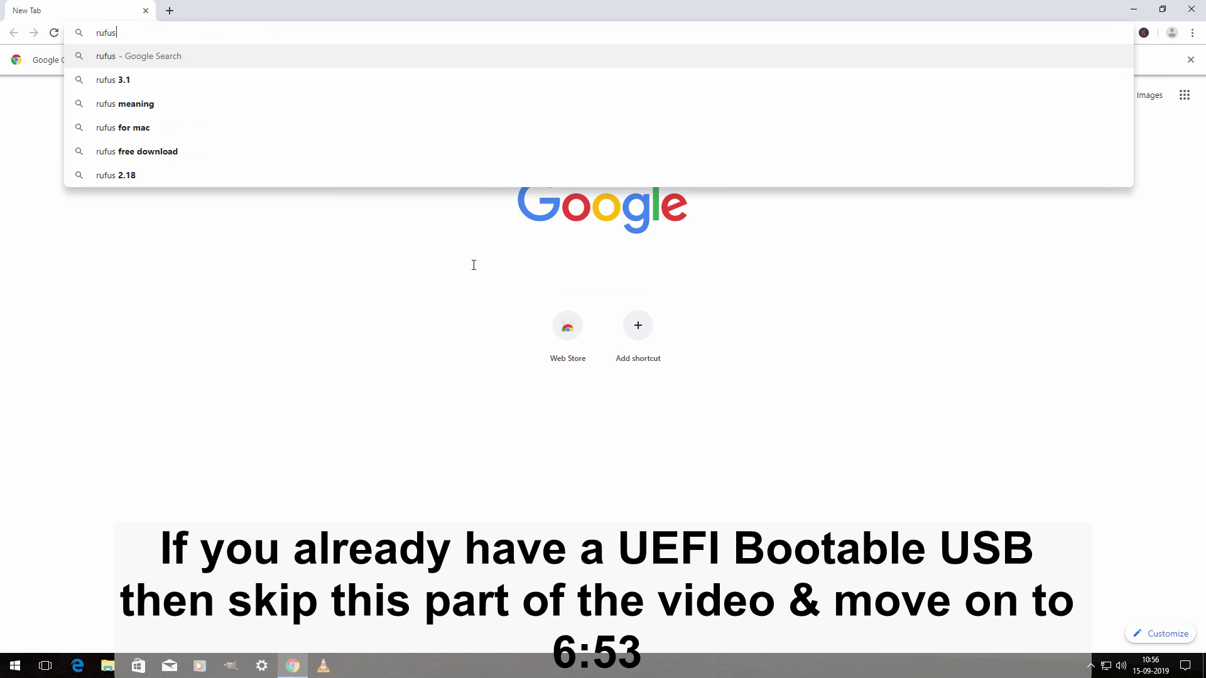
key(Return)
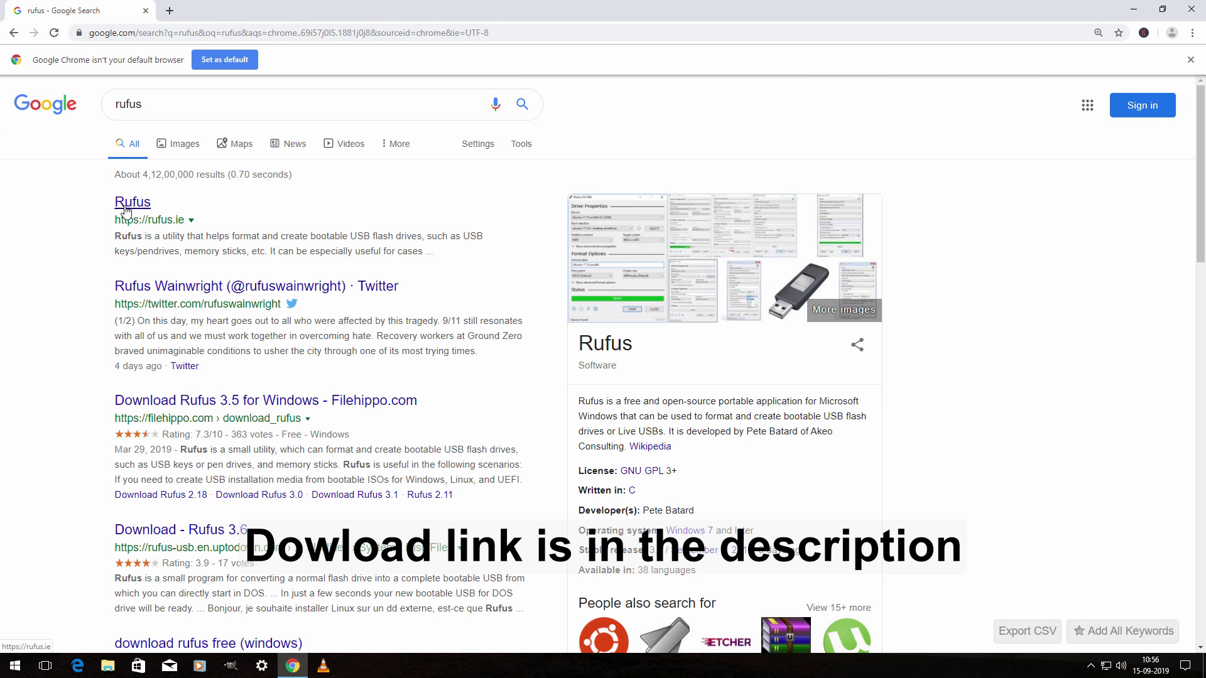
click(135, 208)
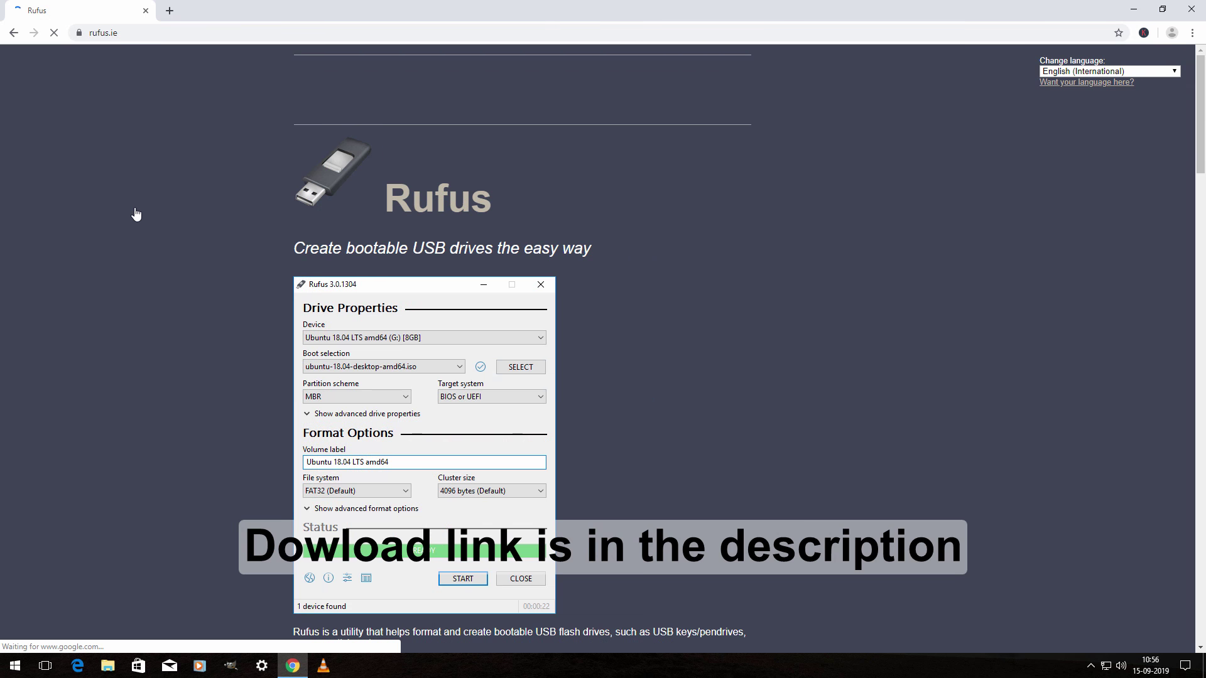
scroll(151, 237, down, 9)
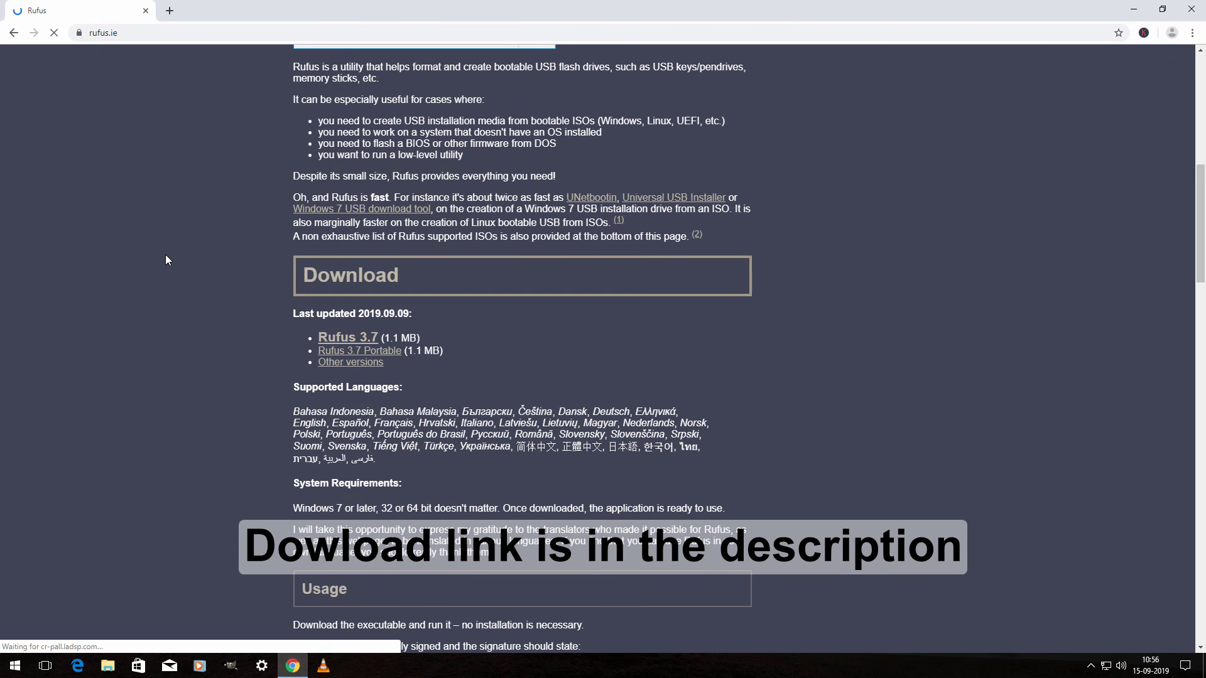
scroll(177, 283, down, 2)
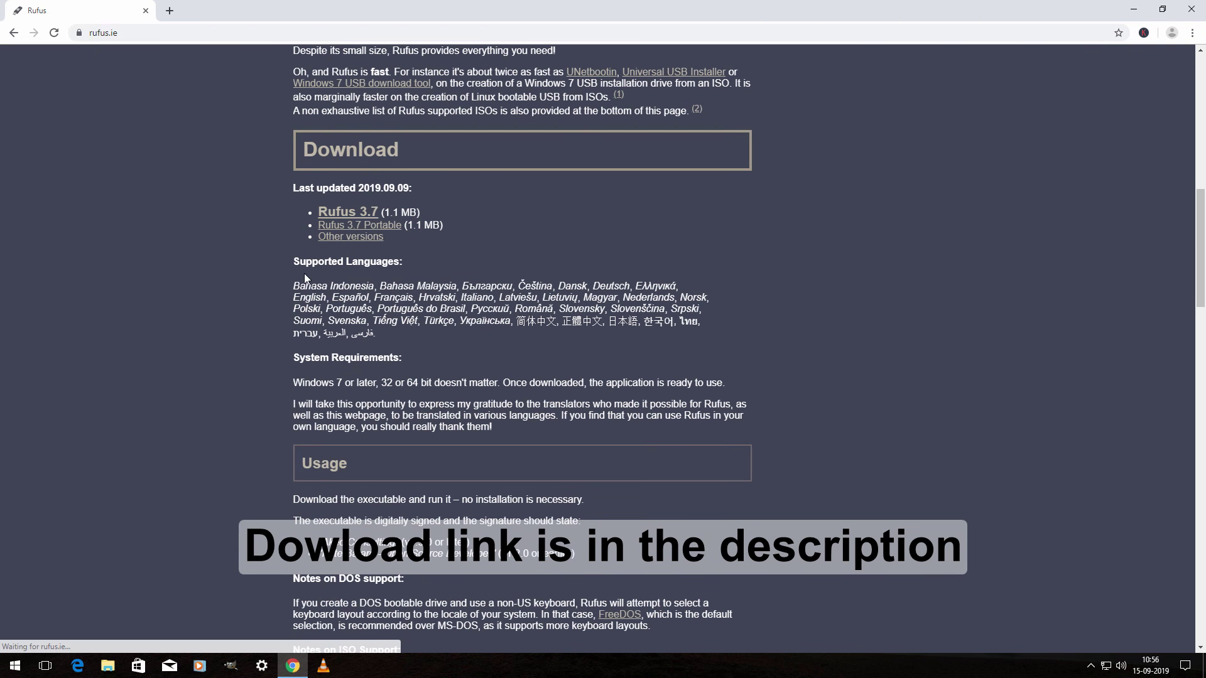
click(354, 221)
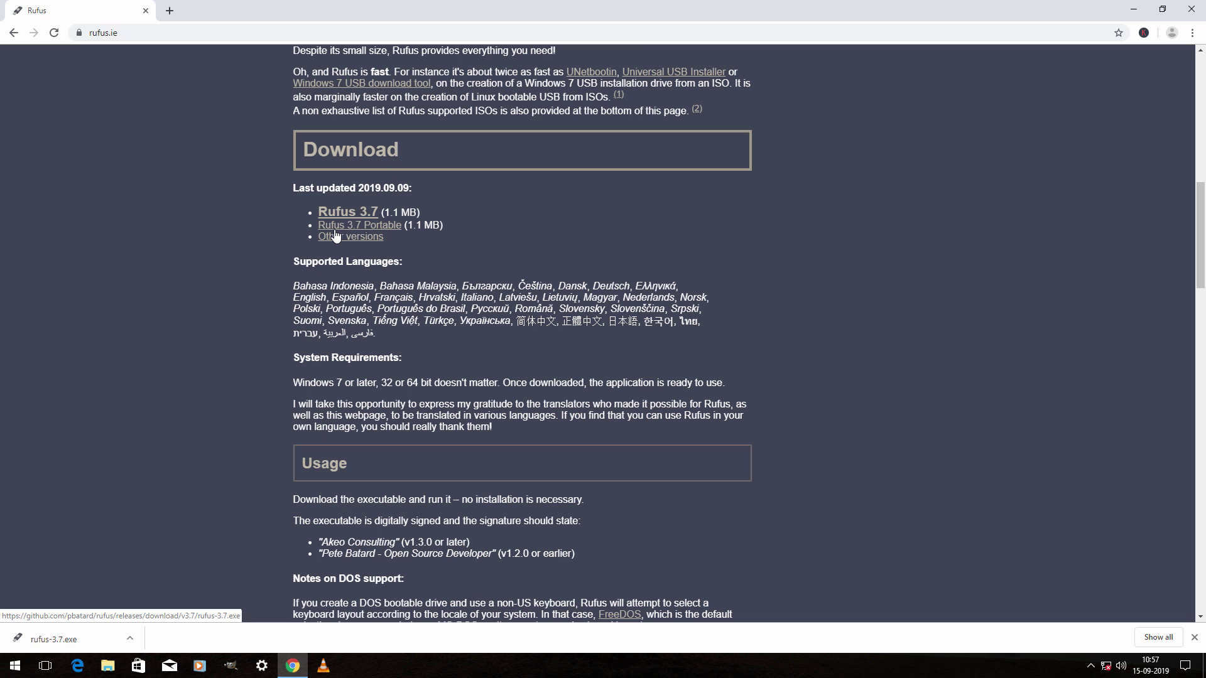
Step: Run the downloaded rufus-3.7.exe and keep the 8 GB USB drive as the target device
click(77, 642)
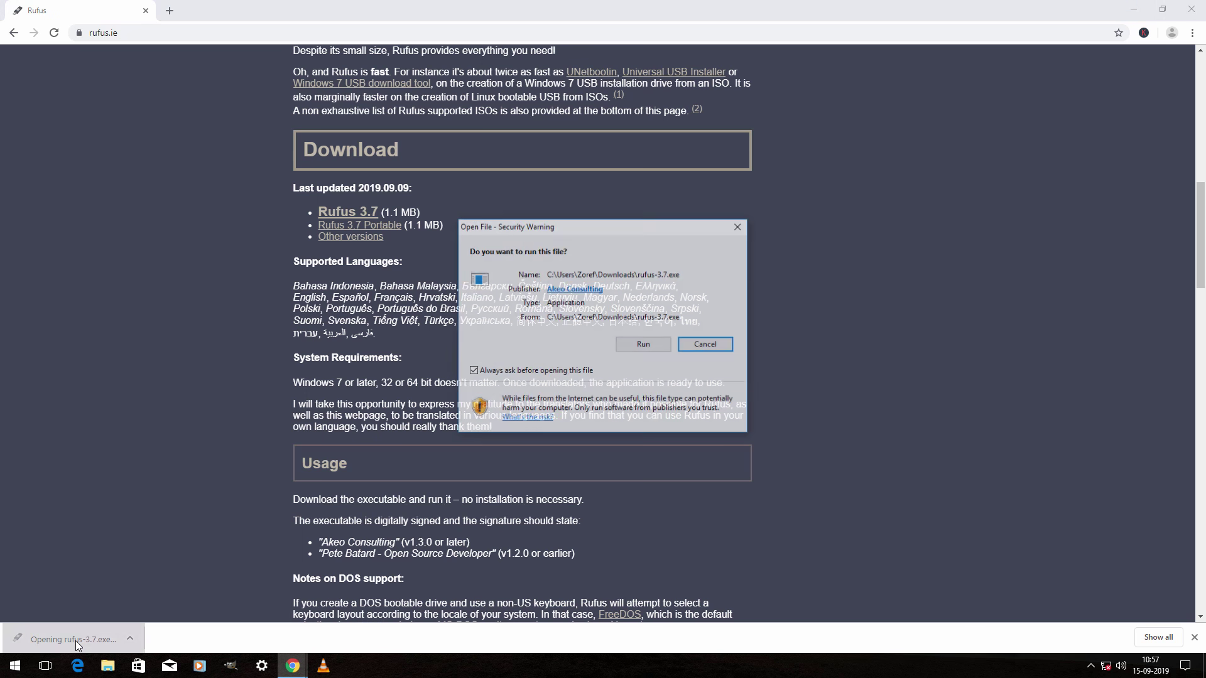
click(642, 345)
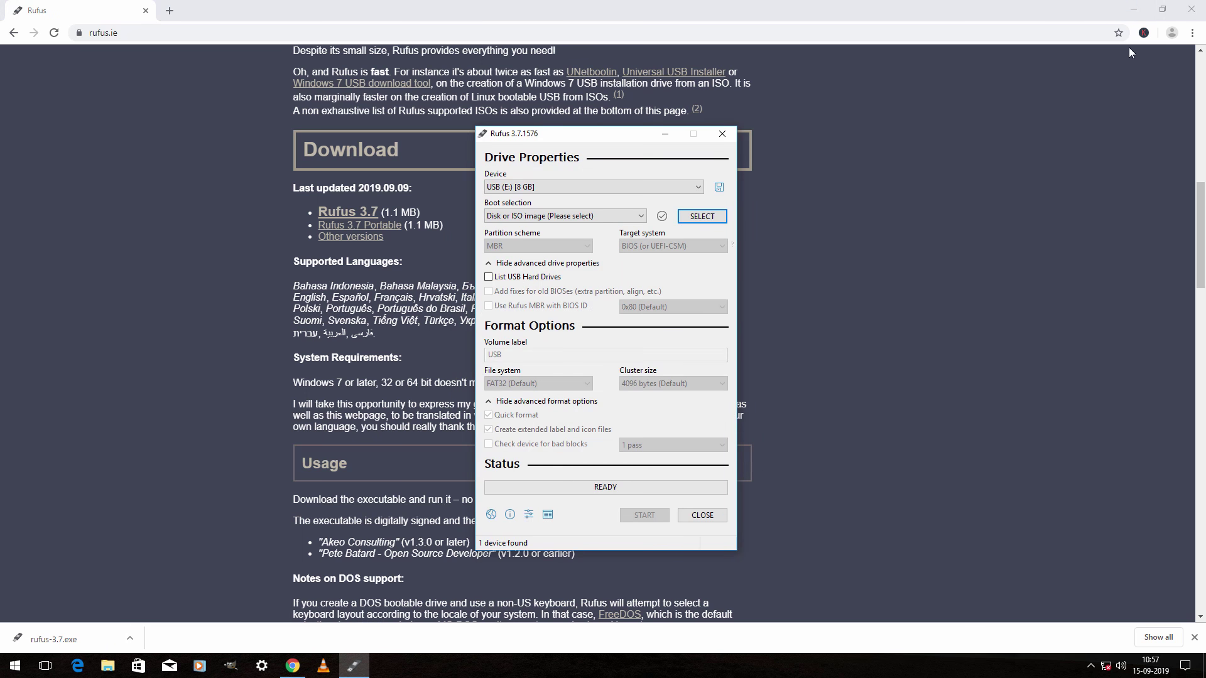
click(1134, 9)
drag(611, 134, 521, 78)
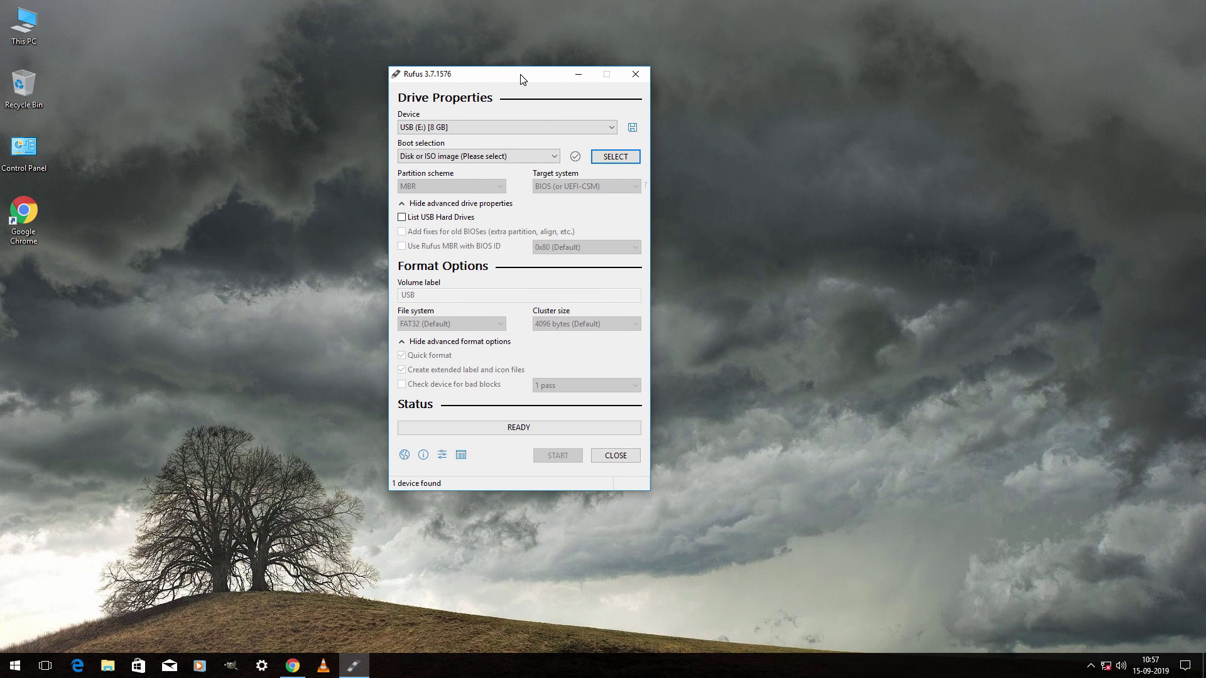
click(473, 130)
click(443, 142)
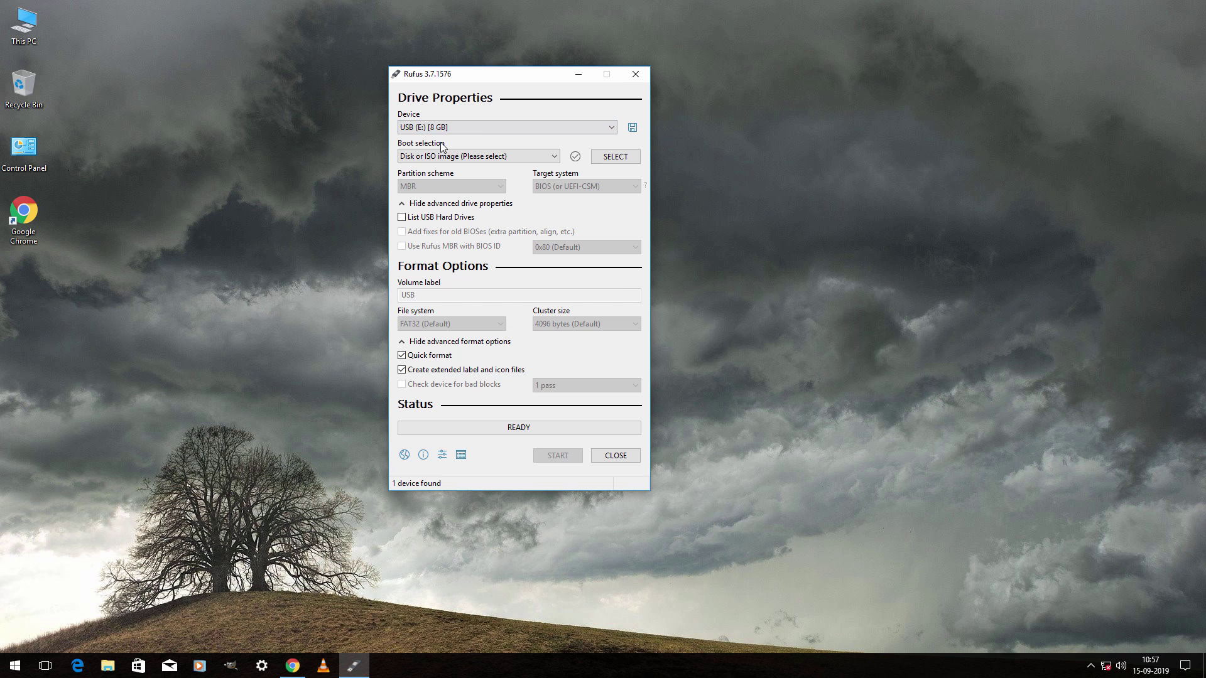
Step: Load Win10_1903_V1_EnglishInternational_x64.iso from Files (G:) > Windows ISO's as the boot image
click(608, 158)
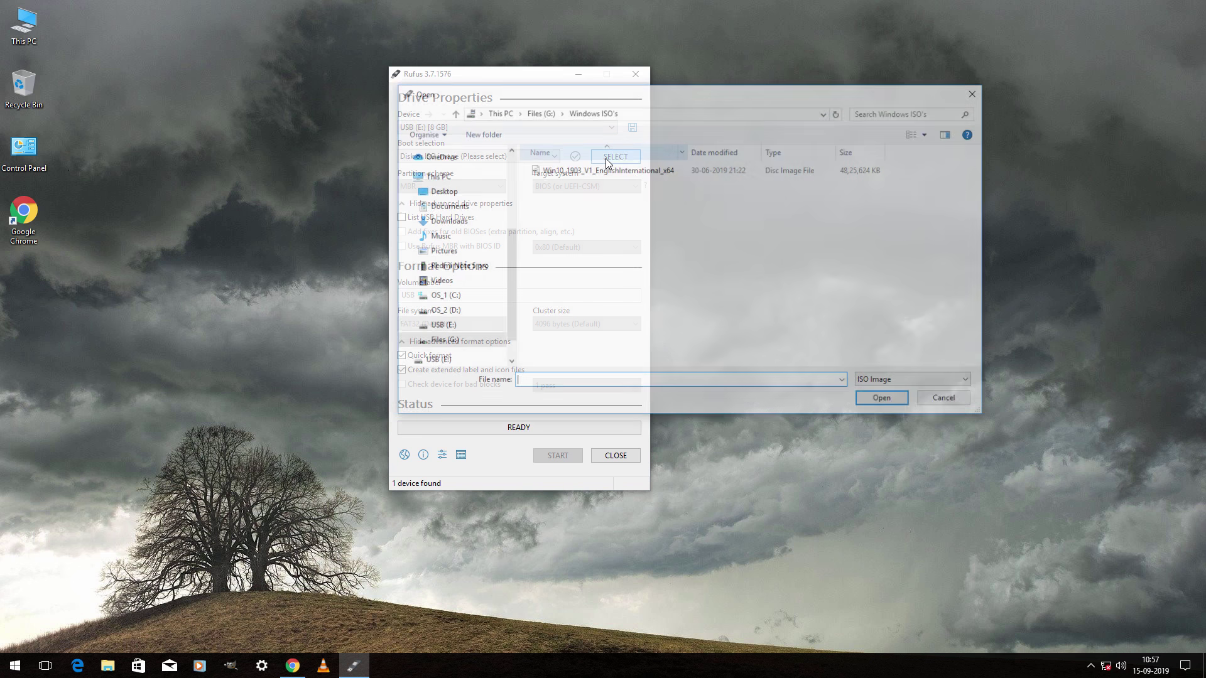
drag(581, 91, 504, 134)
click(363, 391)
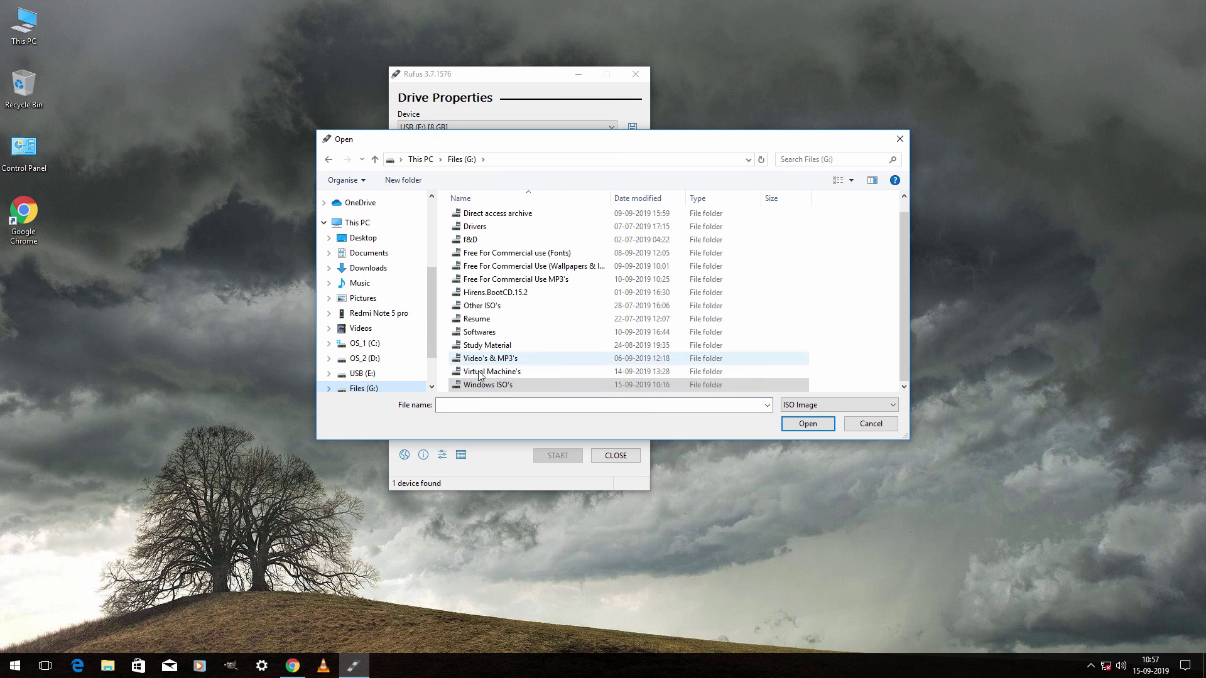
double_click(484, 383)
click(504, 220)
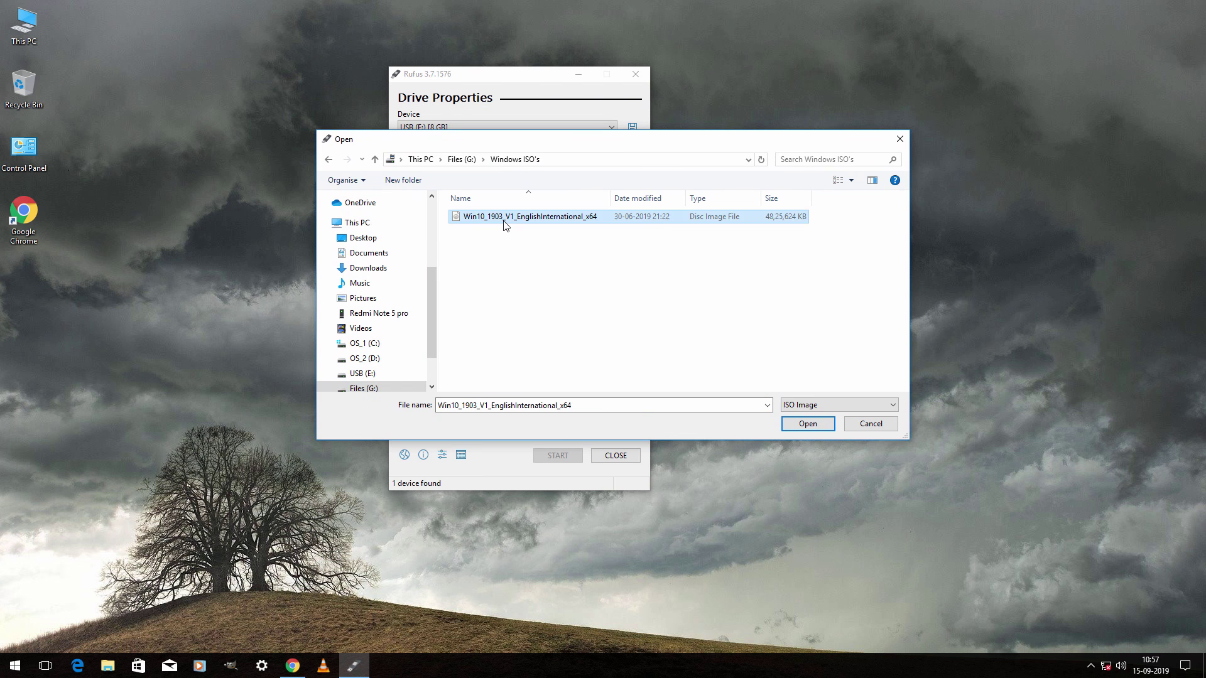
click(803, 423)
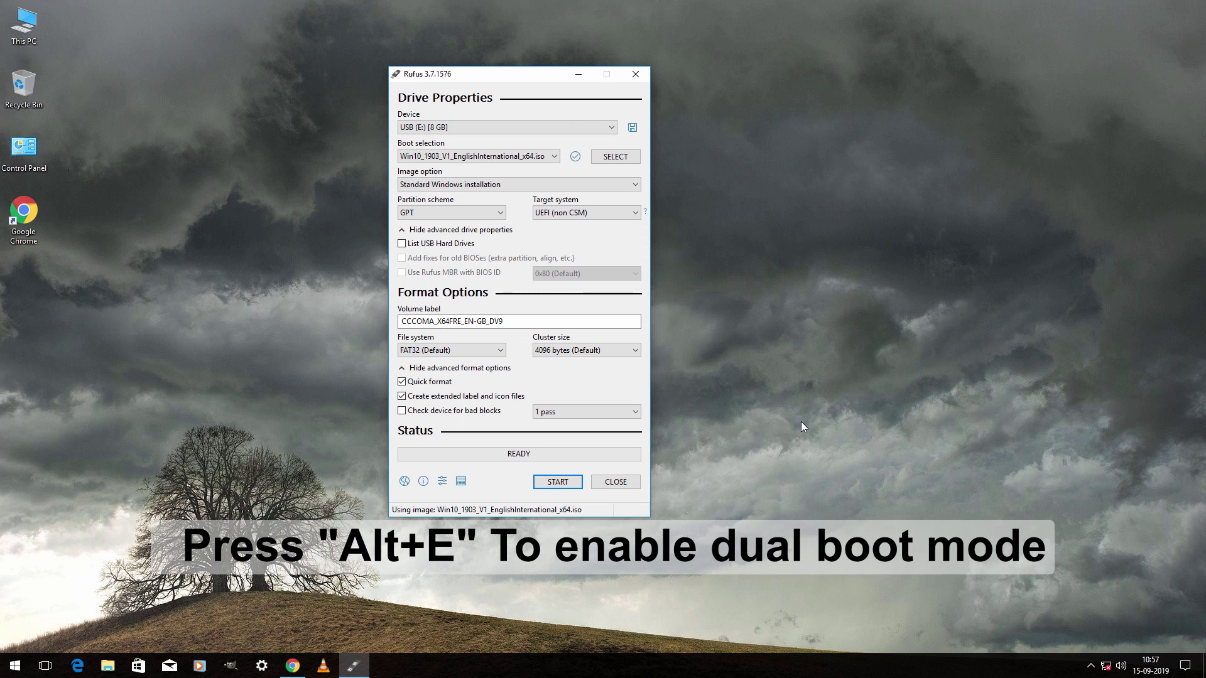
Step: Enable dual UEFI/BIOS mode with Alt+E, keeping MBR partition scheme and FAT32 file system
key(alt)
key(alt+e)
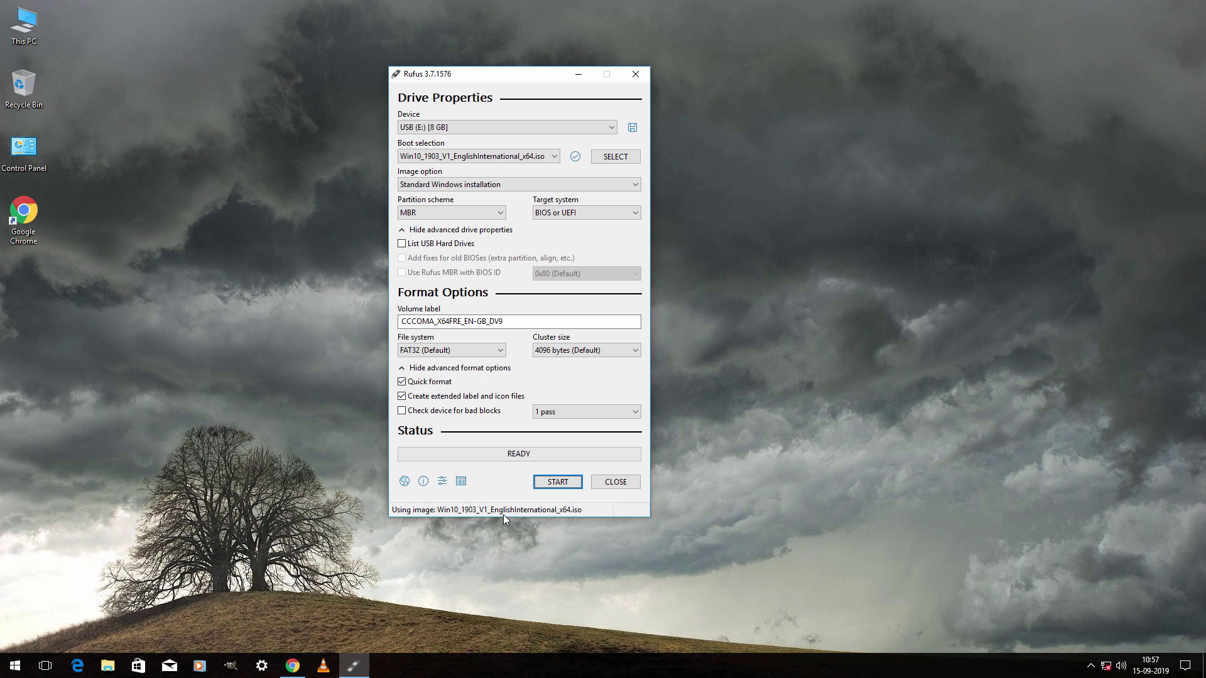
click(478, 212)
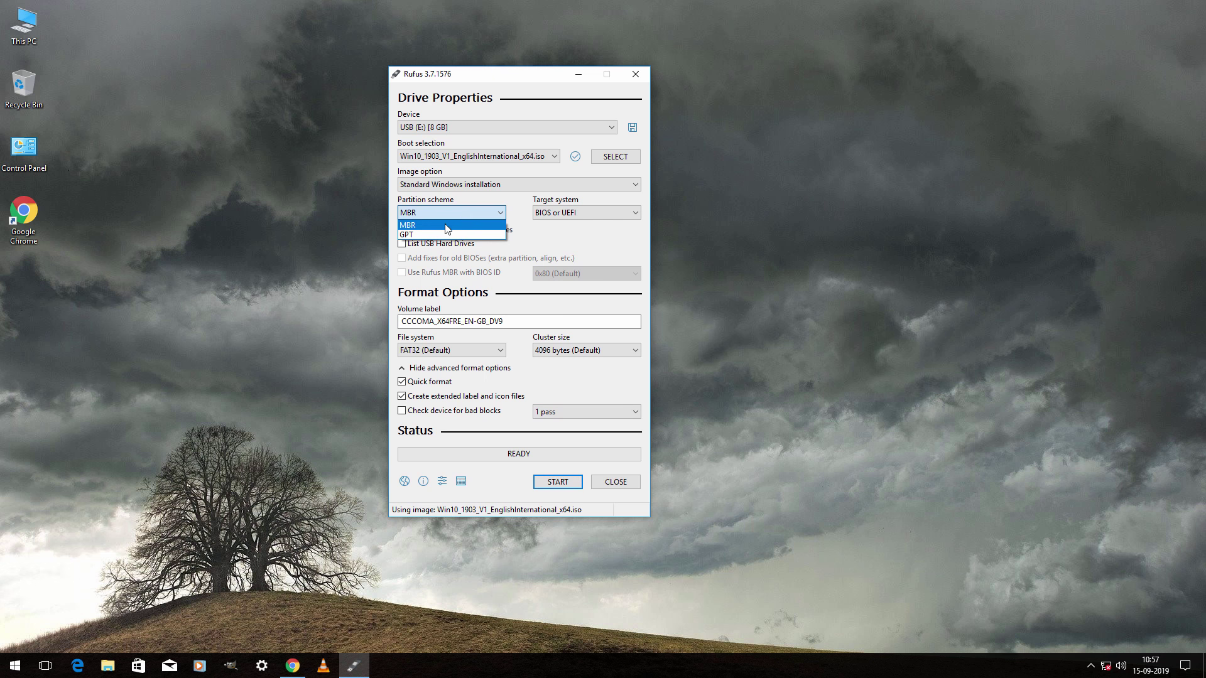
click(447, 226)
click(431, 352)
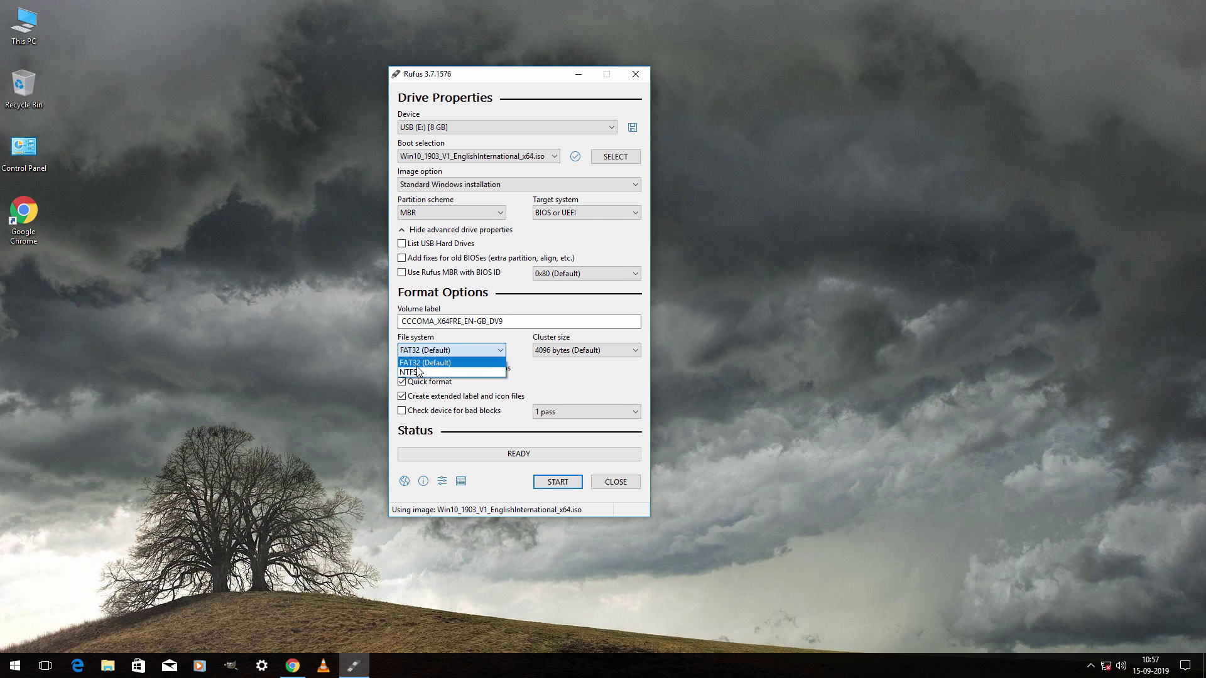
click(428, 363)
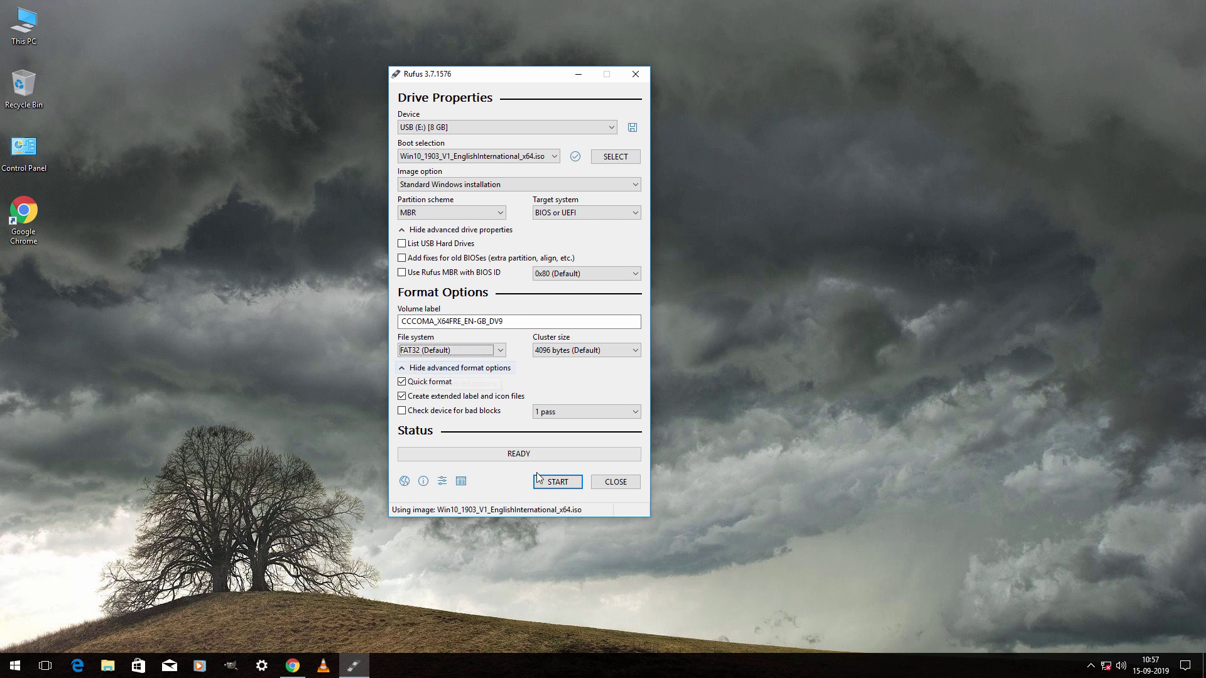
Step: Write the Windows image to the USB, confirming the data erase, then close Rufus
click(550, 481)
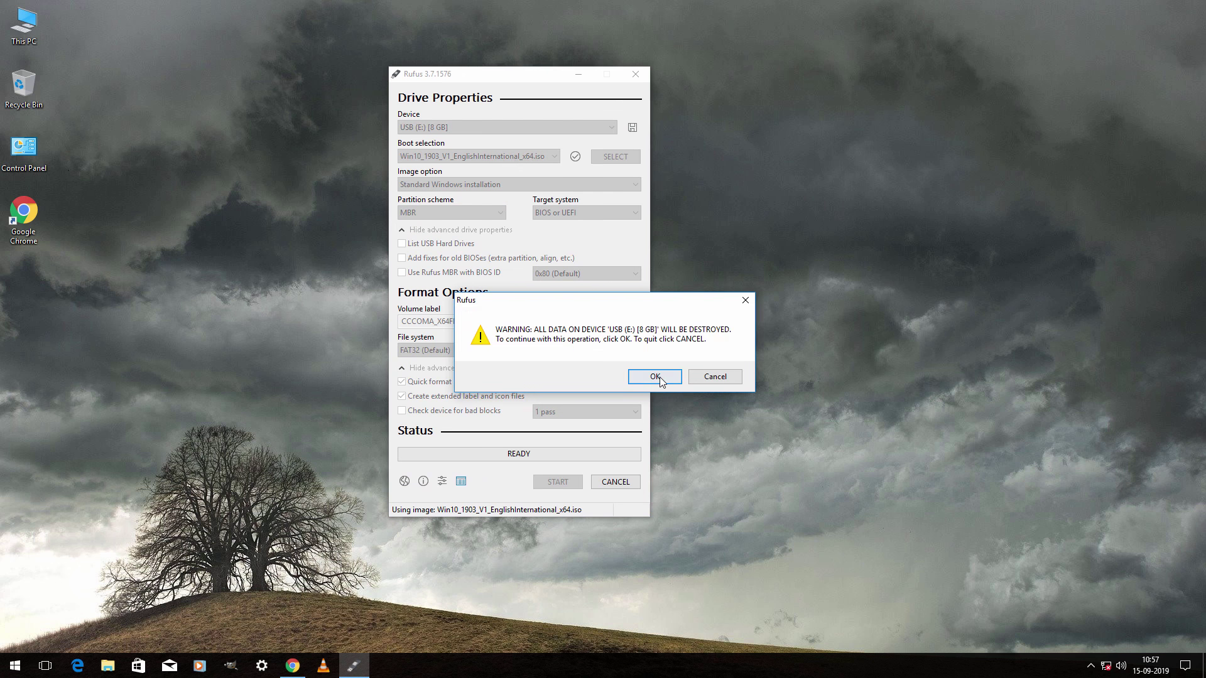
click(657, 377)
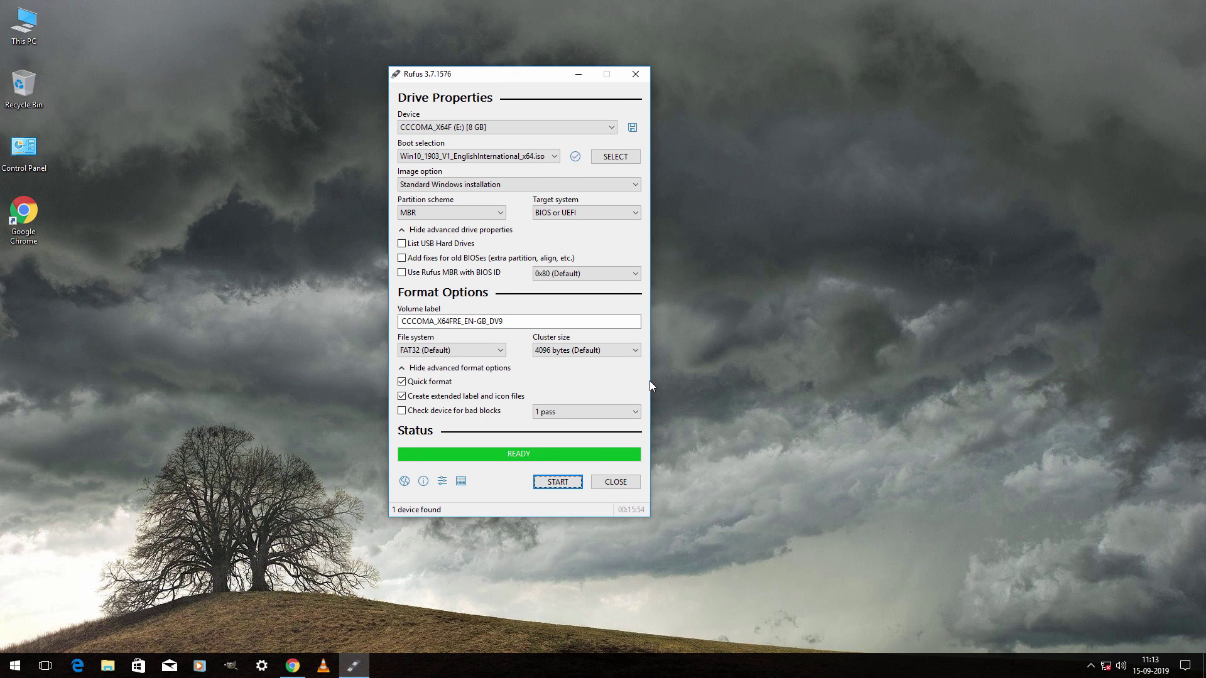
click(613, 484)
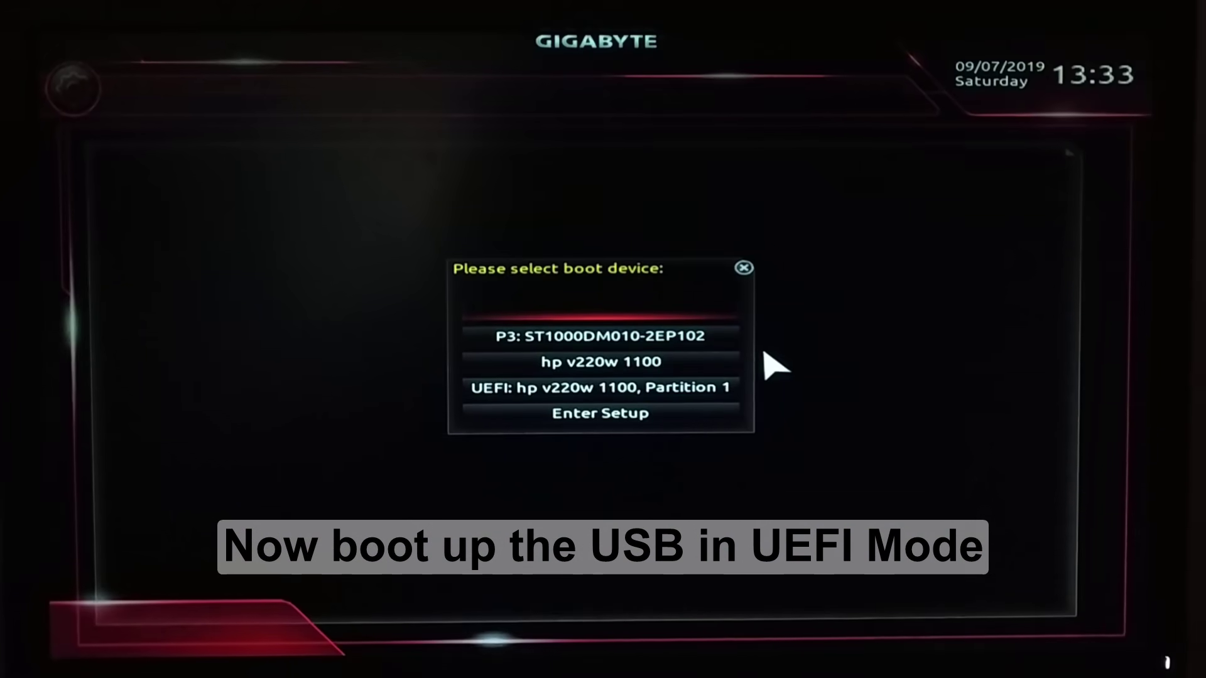
Step: Boot from the 'UEFI: hp v220w 1100, Partition 1' entry
key(Down)
key(Down)
key(Down)
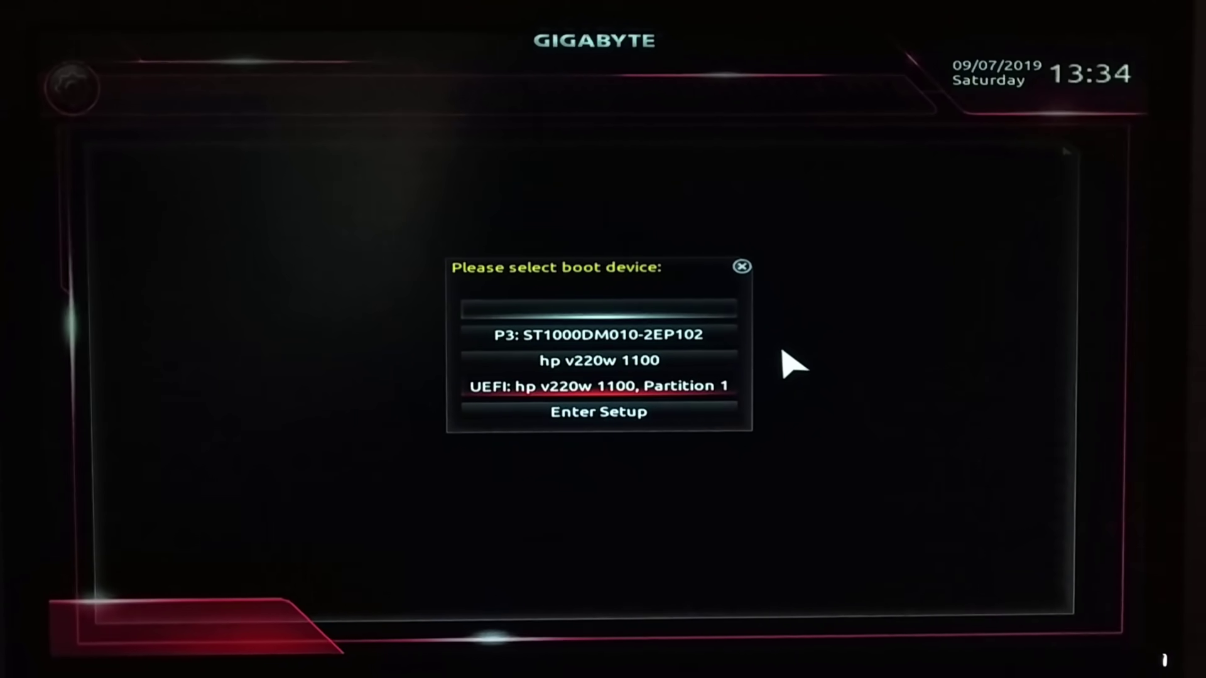
key(Return)
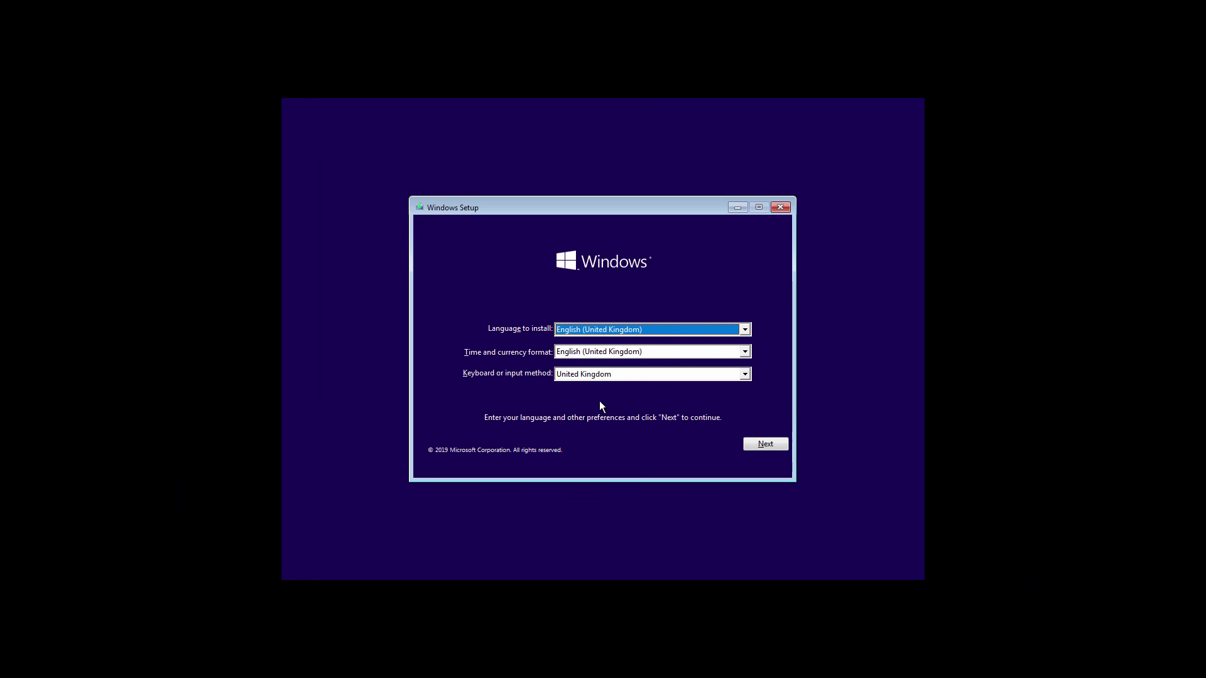
Step: Accept the default language settings and advance through Setup to the partition list
key(Return)
click(631, 443)
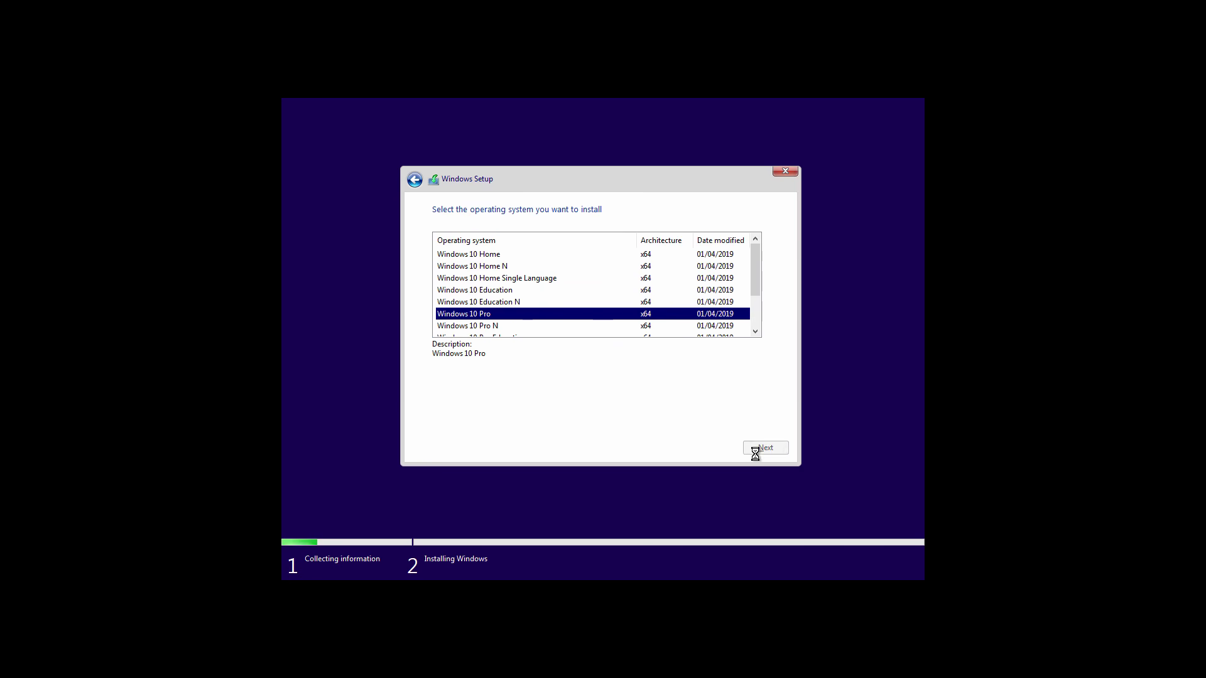
click(756, 450)
click(511, 420)
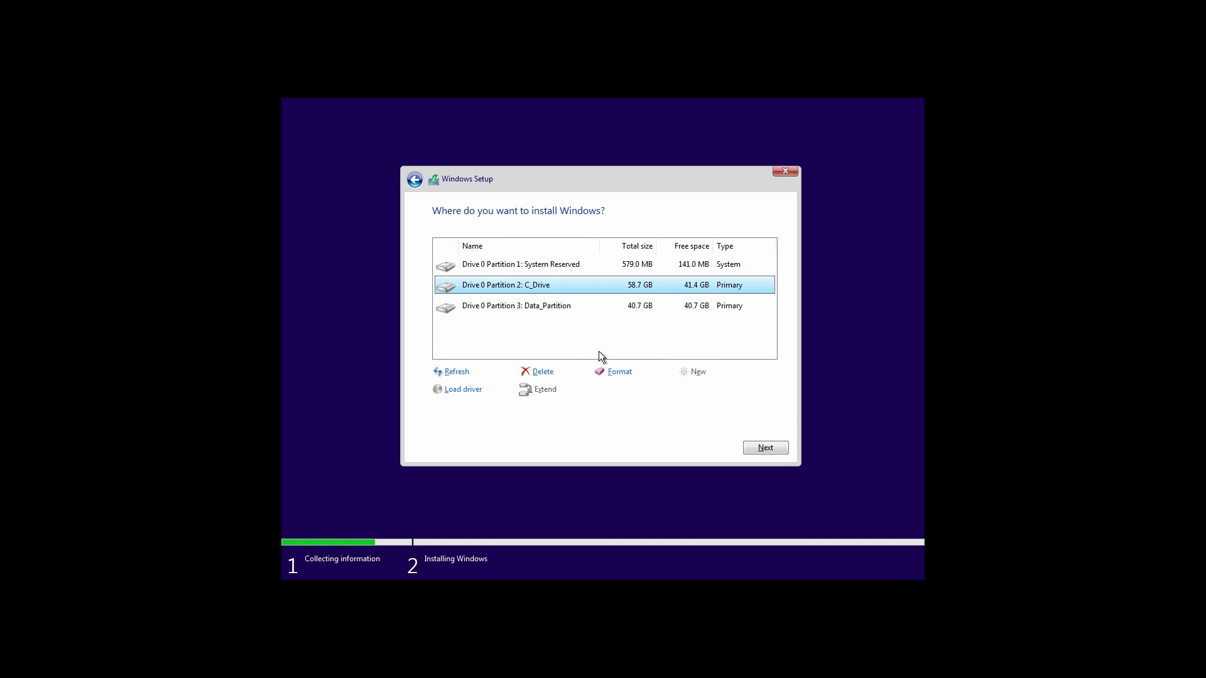
Step: Format the System Reserved and C_Drive partitions, then install Windows on Drive 0 Partition 2
click(575, 266)
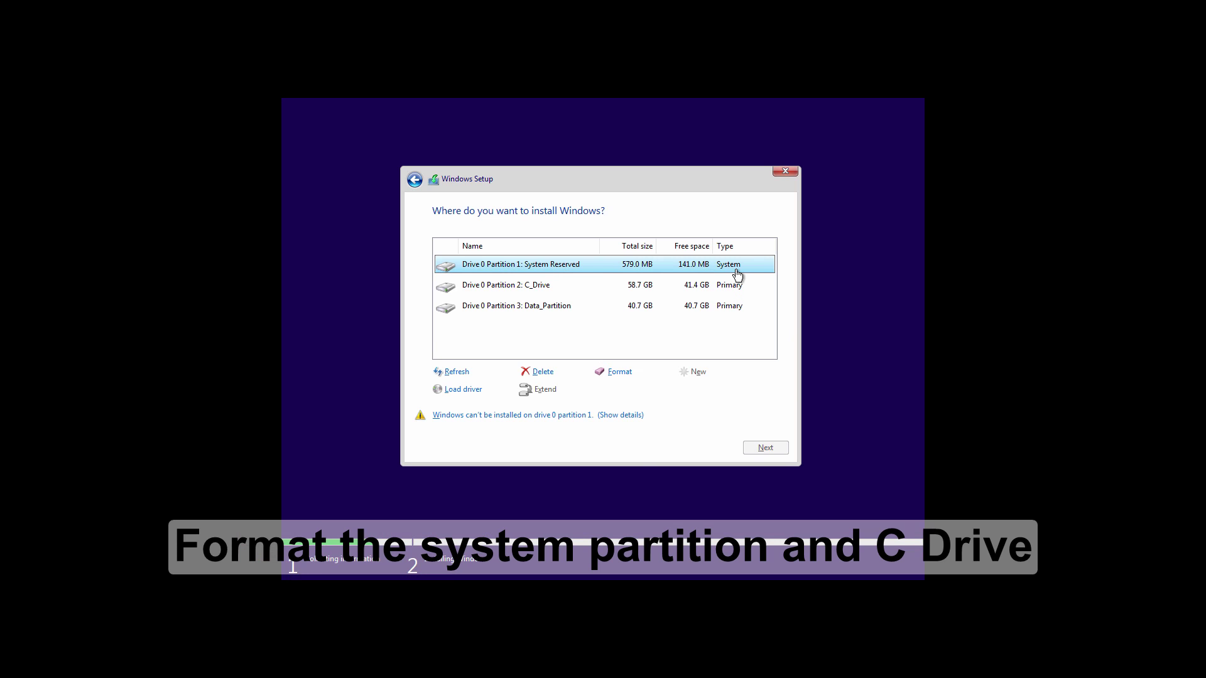
click(625, 372)
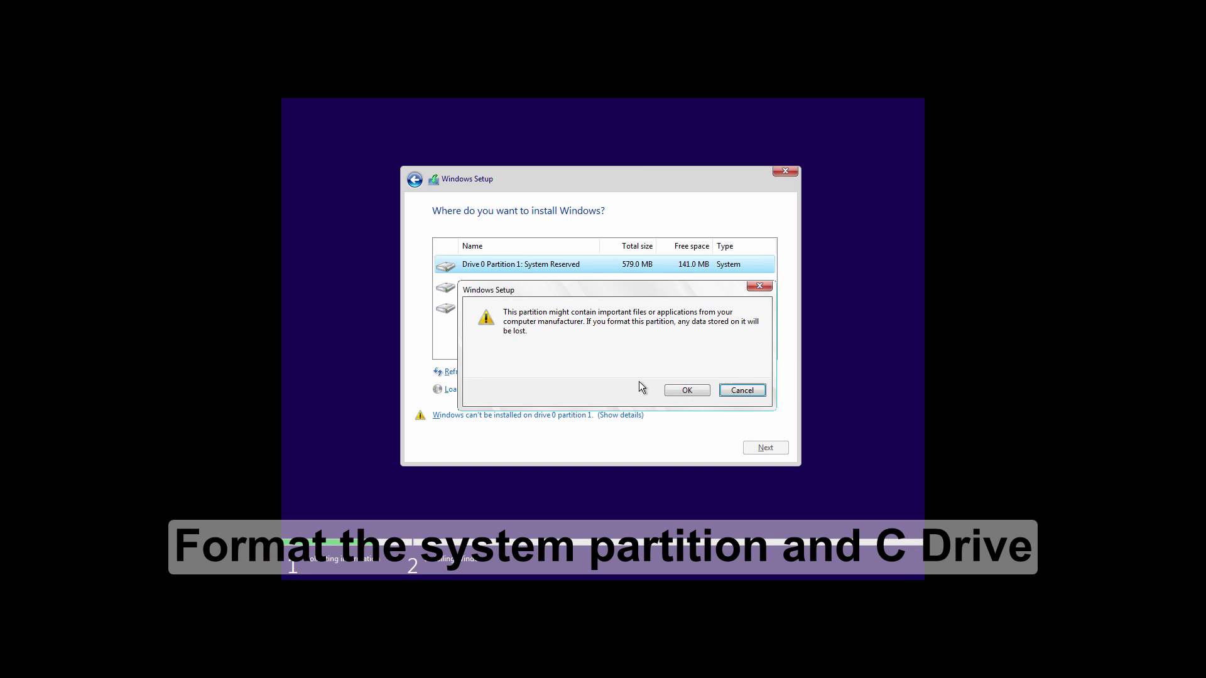
click(676, 391)
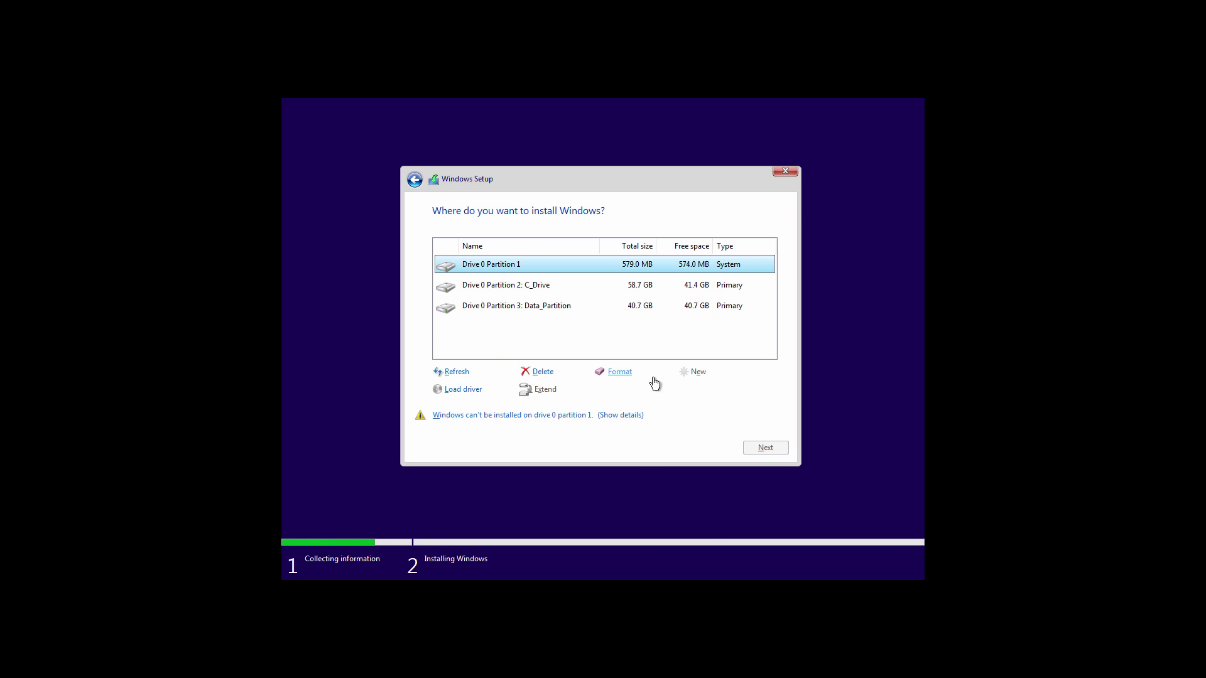
click(578, 292)
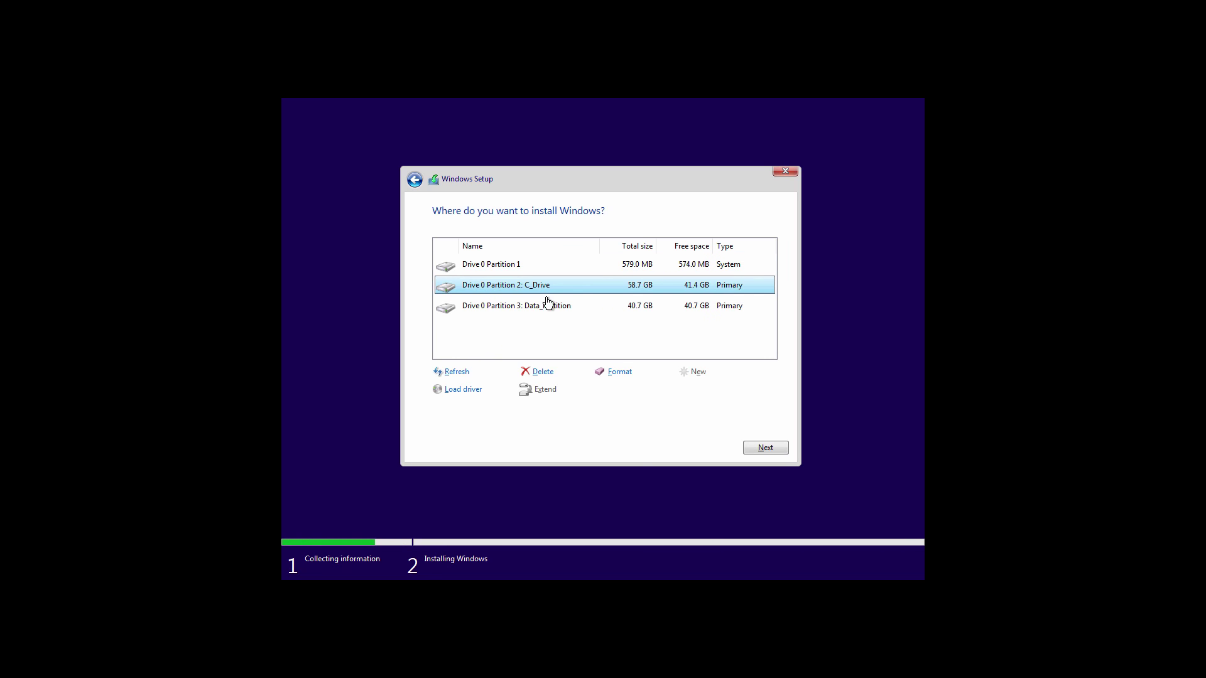
click(620, 374)
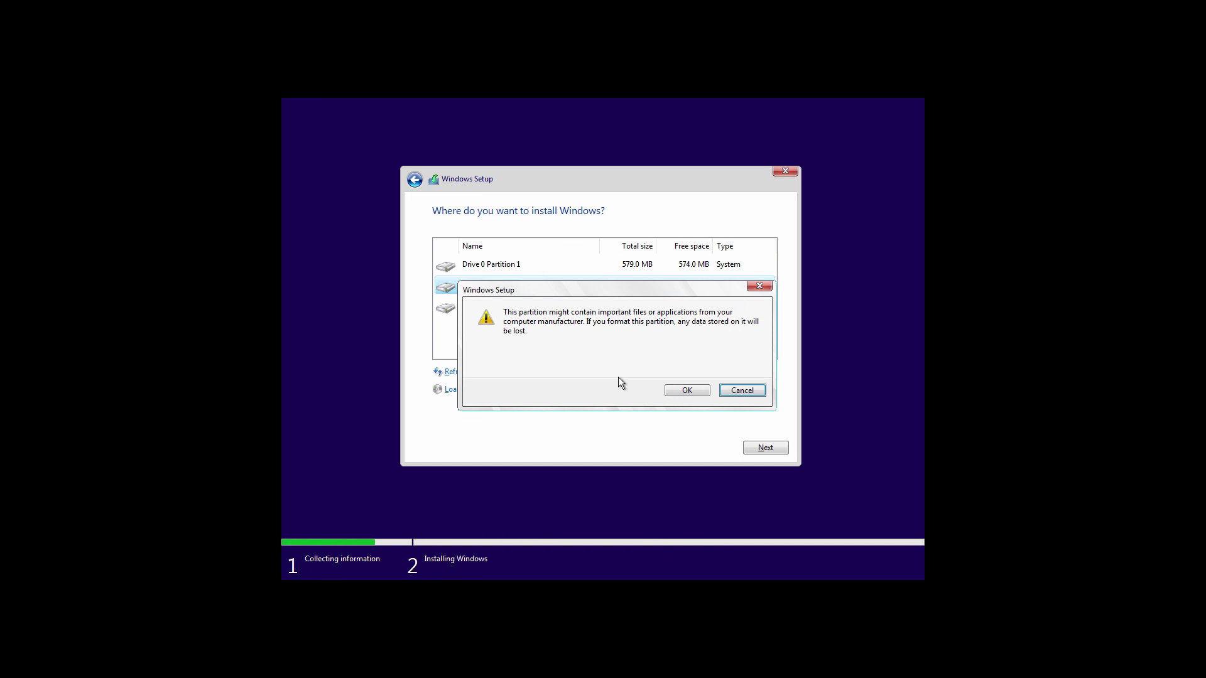
click(684, 391)
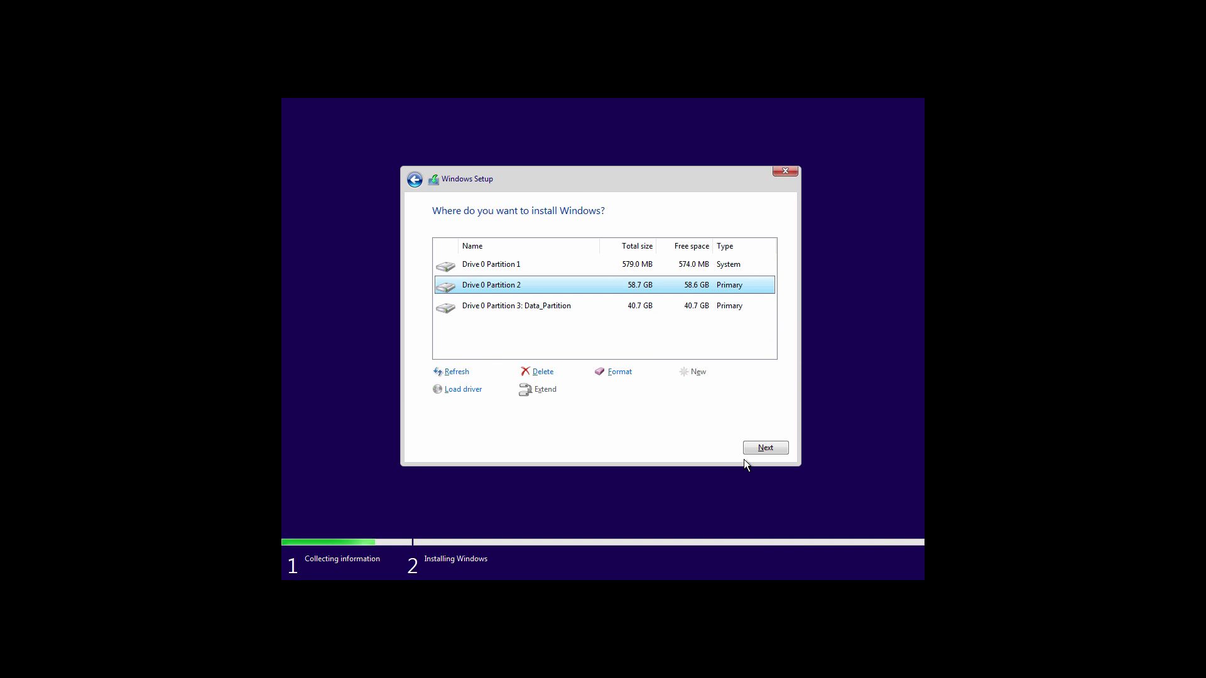
click(761, 452)
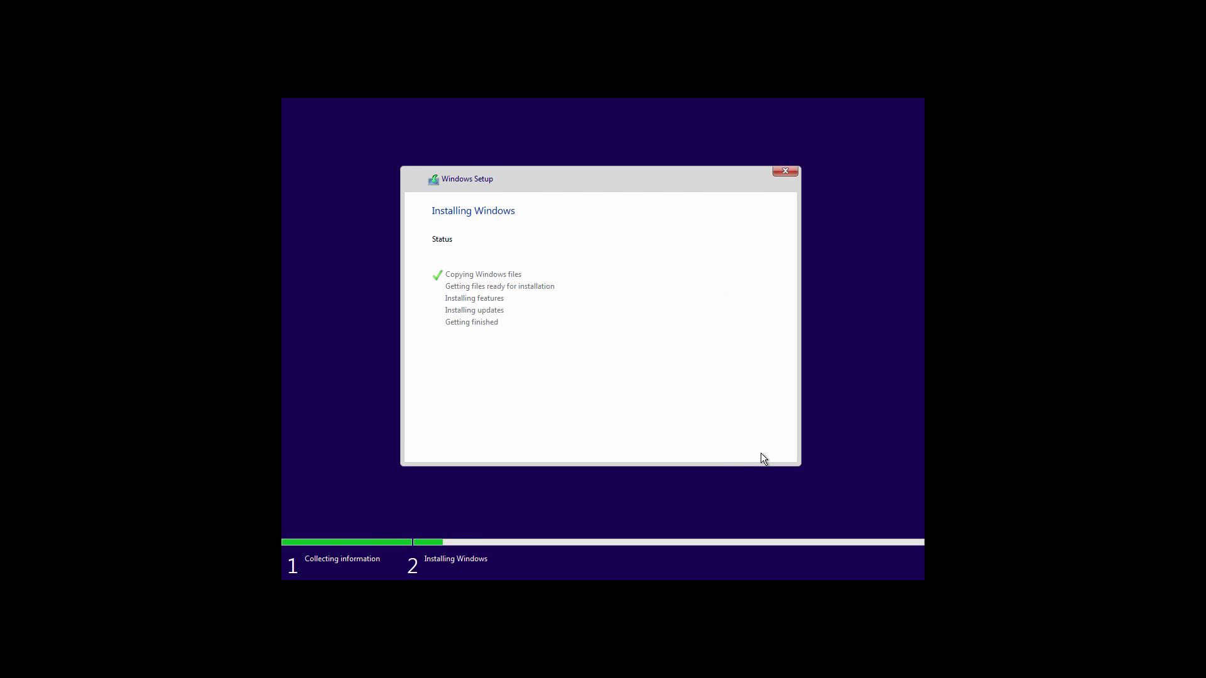